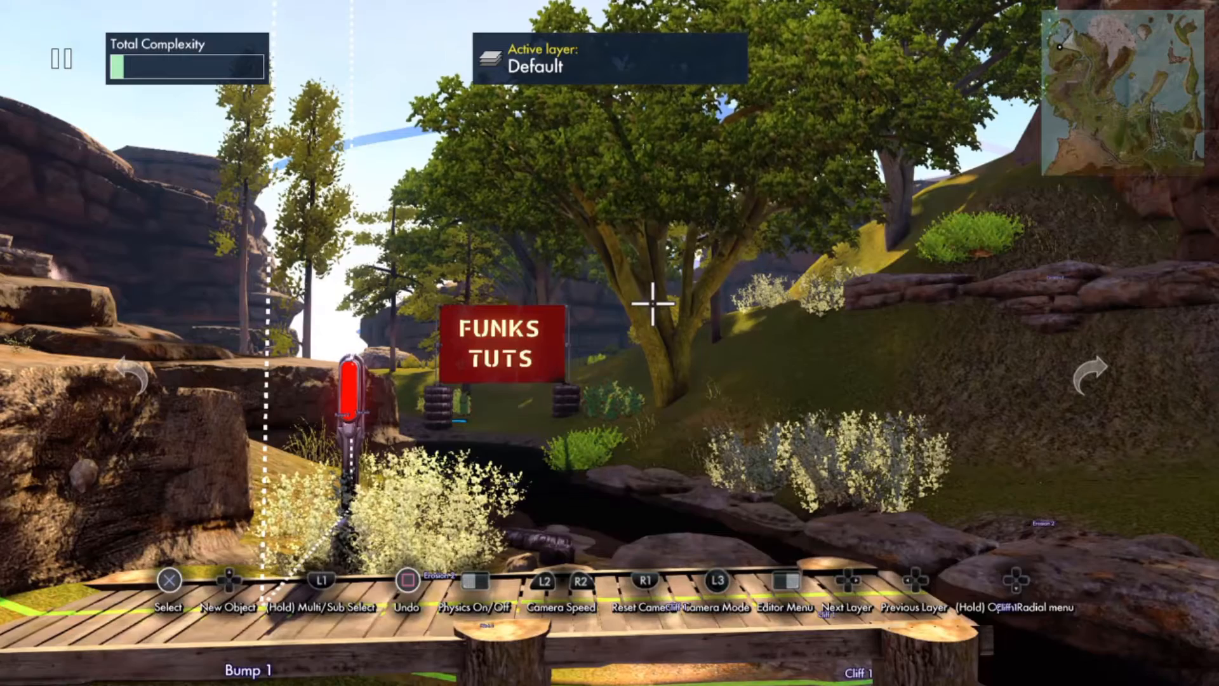
# Add a Player event trigger from Triggers & Events and position it above the red-lit post at the start of the bridge
pyautogui.press('Up')
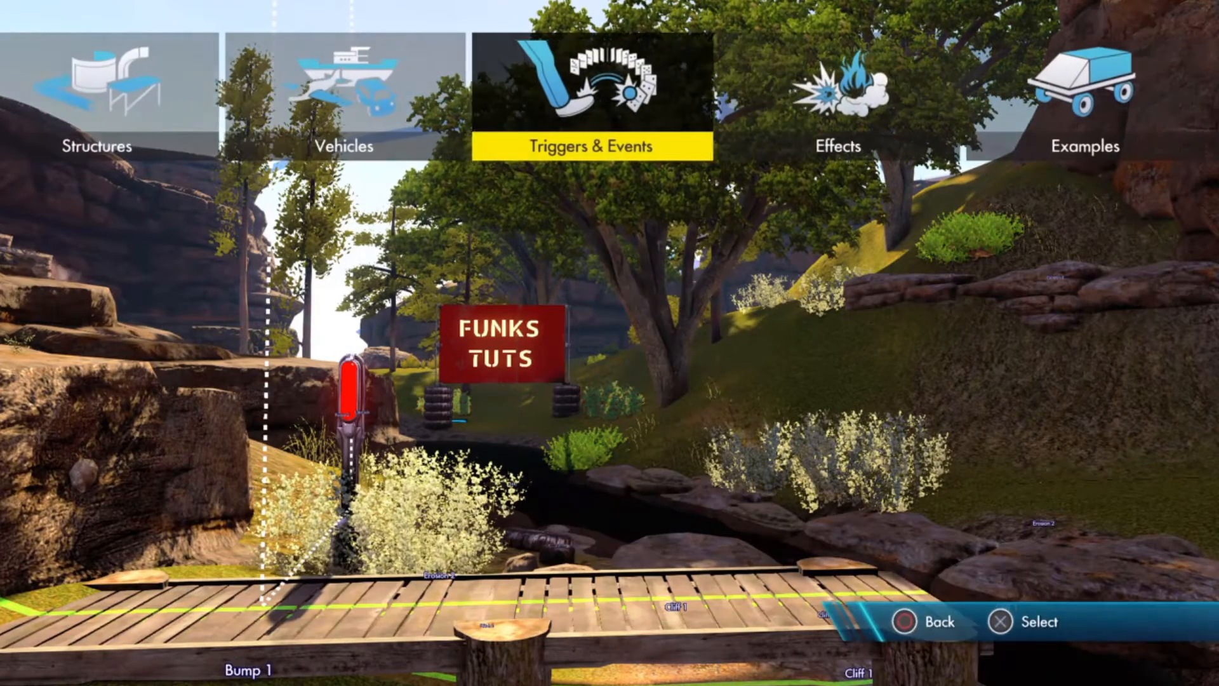
pyautogui.press('Left')
pyautogui.press('Left')
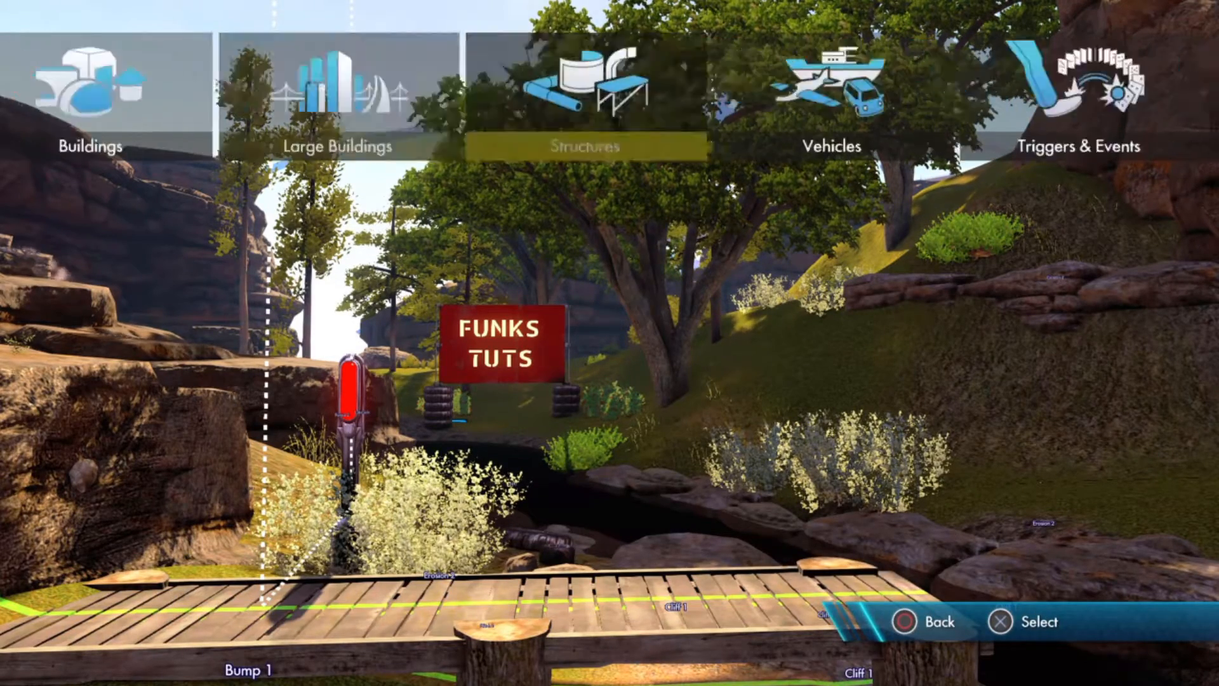
pyautogui.press('Right')
pyautogui.press('Right')
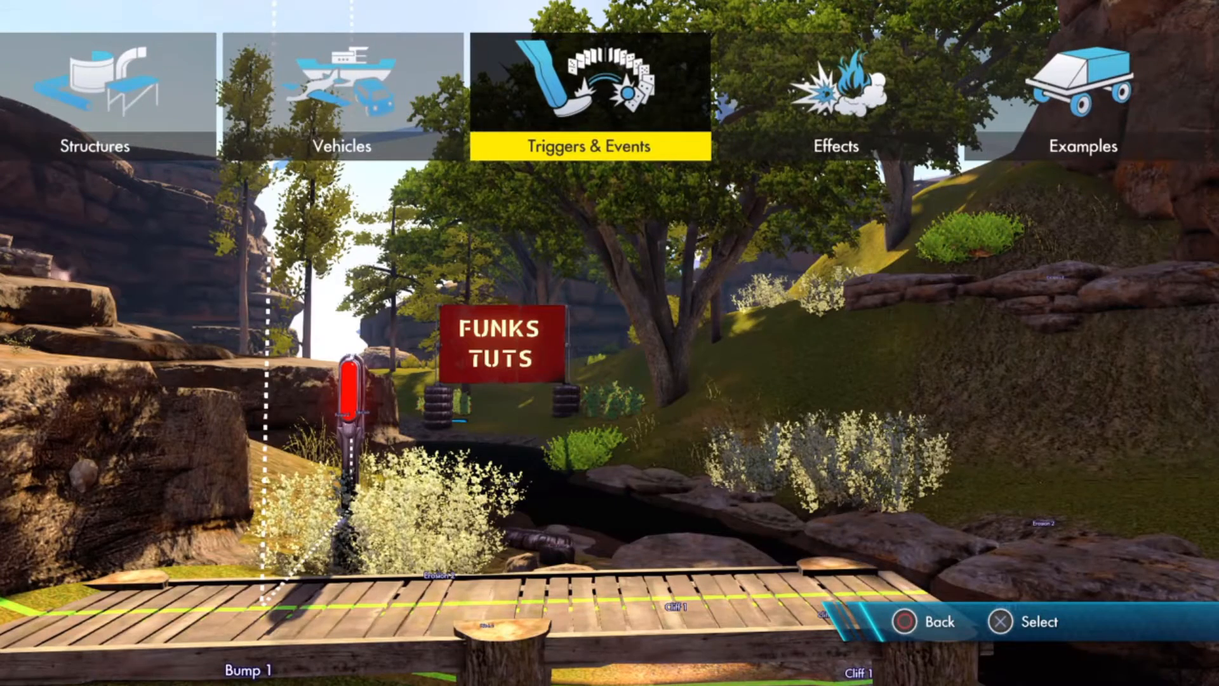
pyautogui.press('Return')
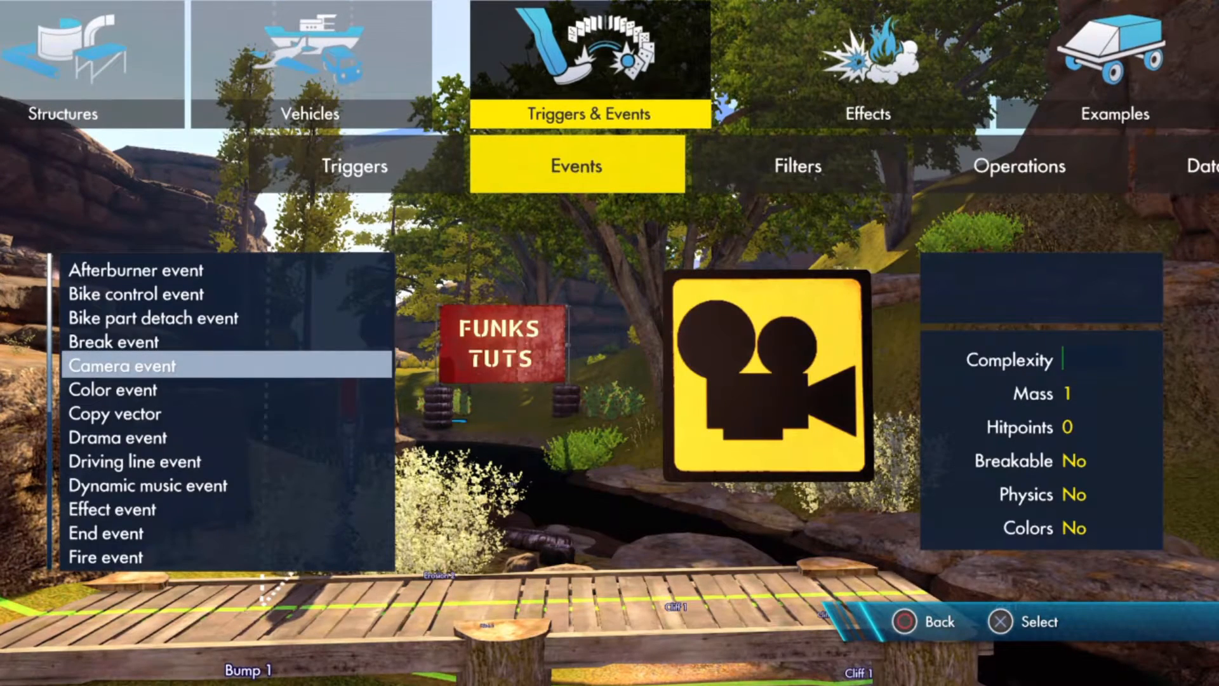
pyautogui.press('Left')
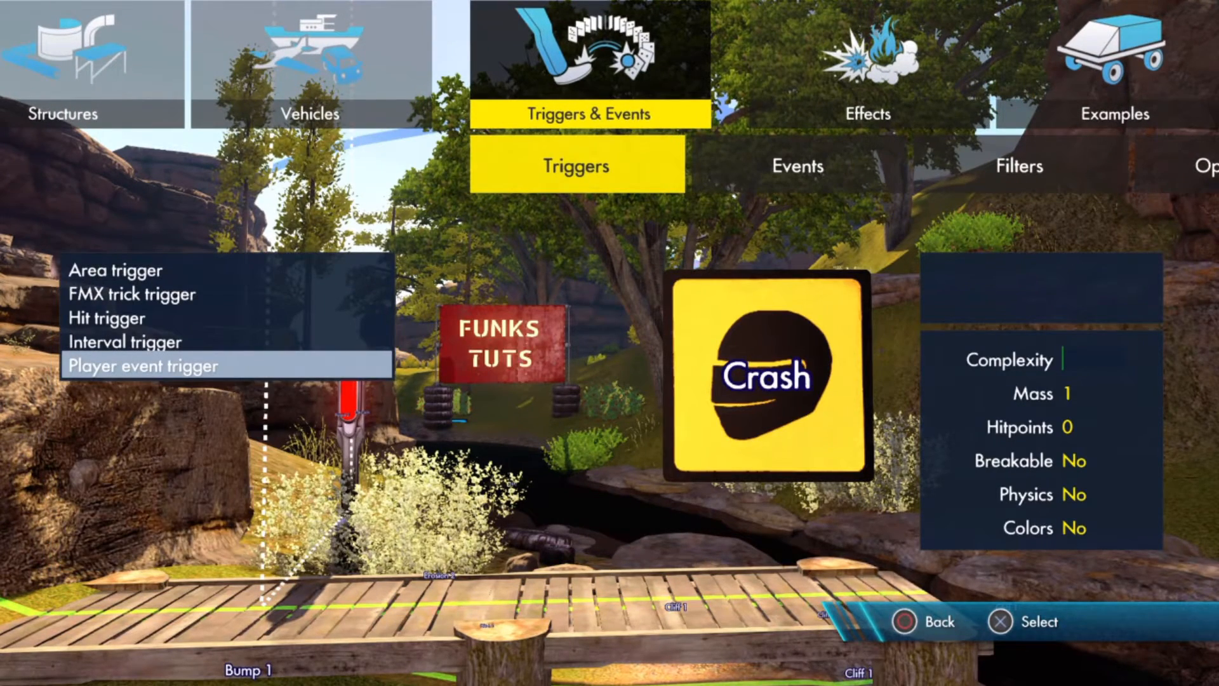
pyautogui.press('Up')
pyautogui.press('Up')
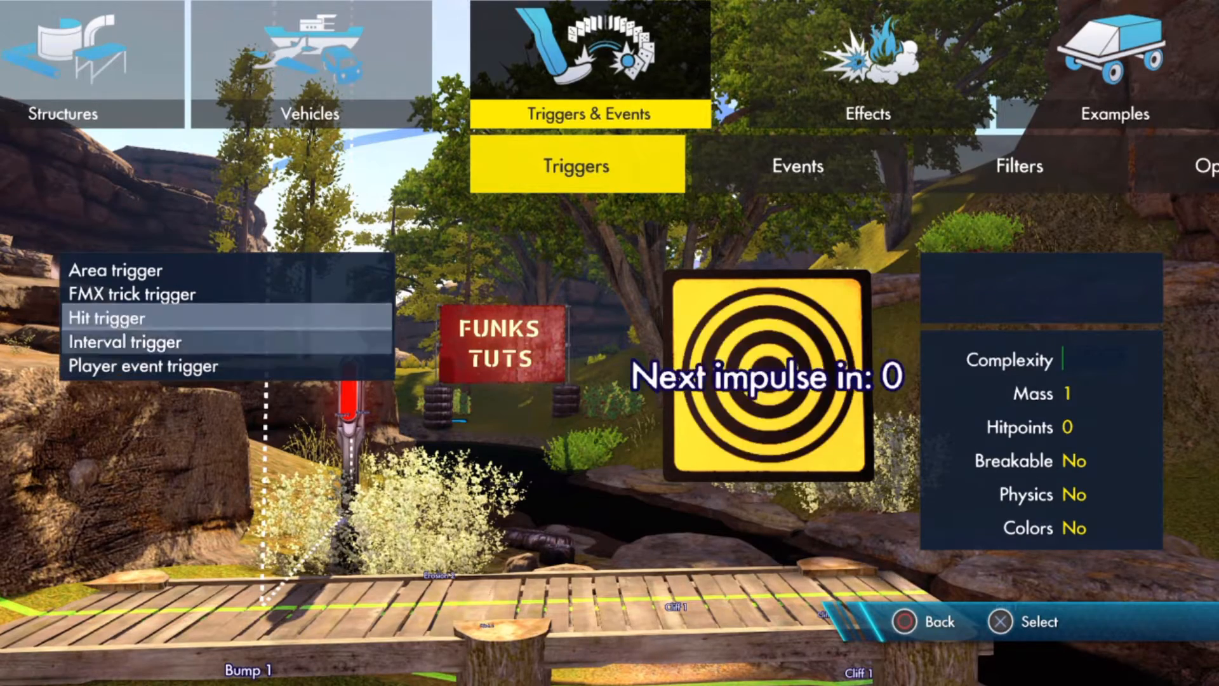
pyautogui.press('Down')
pyautogui.press('Down')
pyautogui.press('Up')
pyautogui.press('Up')
pyautogui.press('Up')
pyautogui.press('Down')
pyautogui.press('Down')
pyautogui.press('Down')
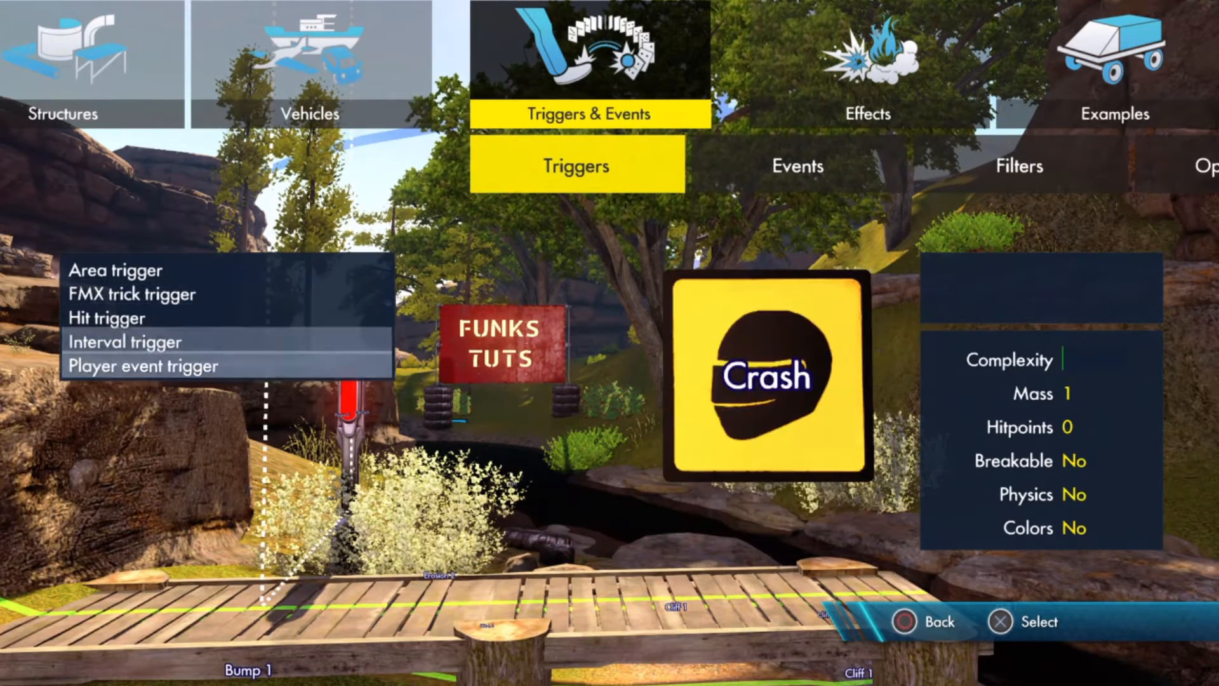
pyautogui.press('Return')
pyautogui.press('Left')
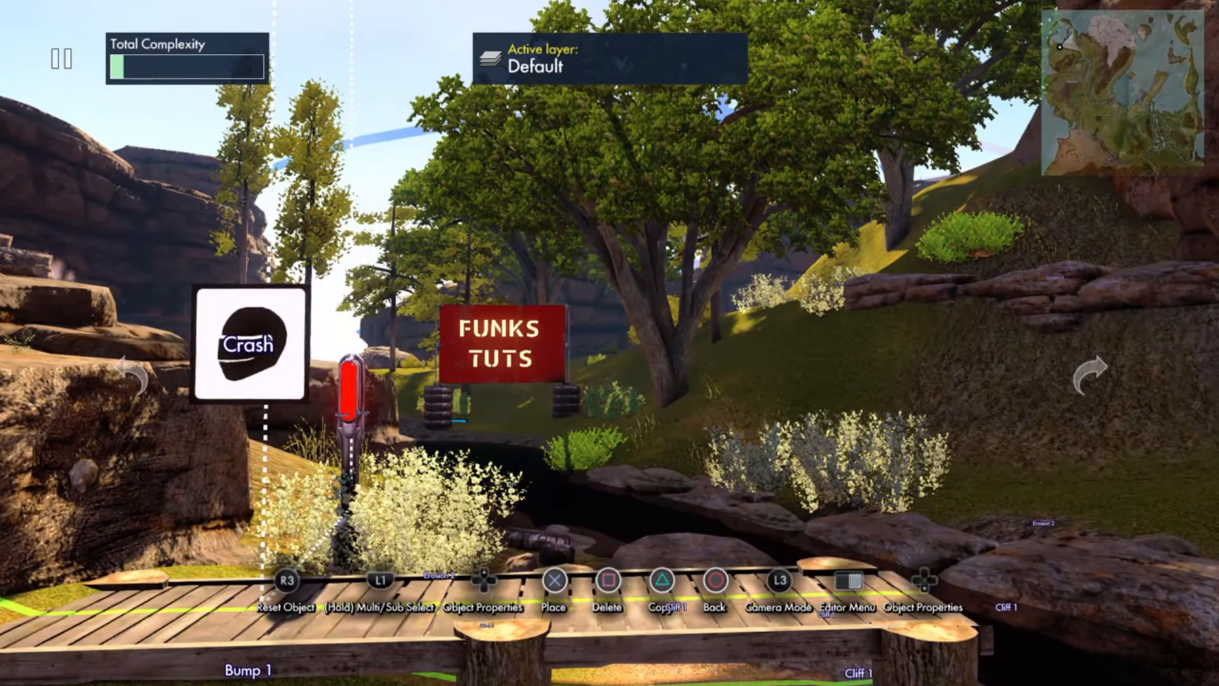
pyautogui.press('Up')
pyautogui.press('Down')
pyautogui.press('Up')
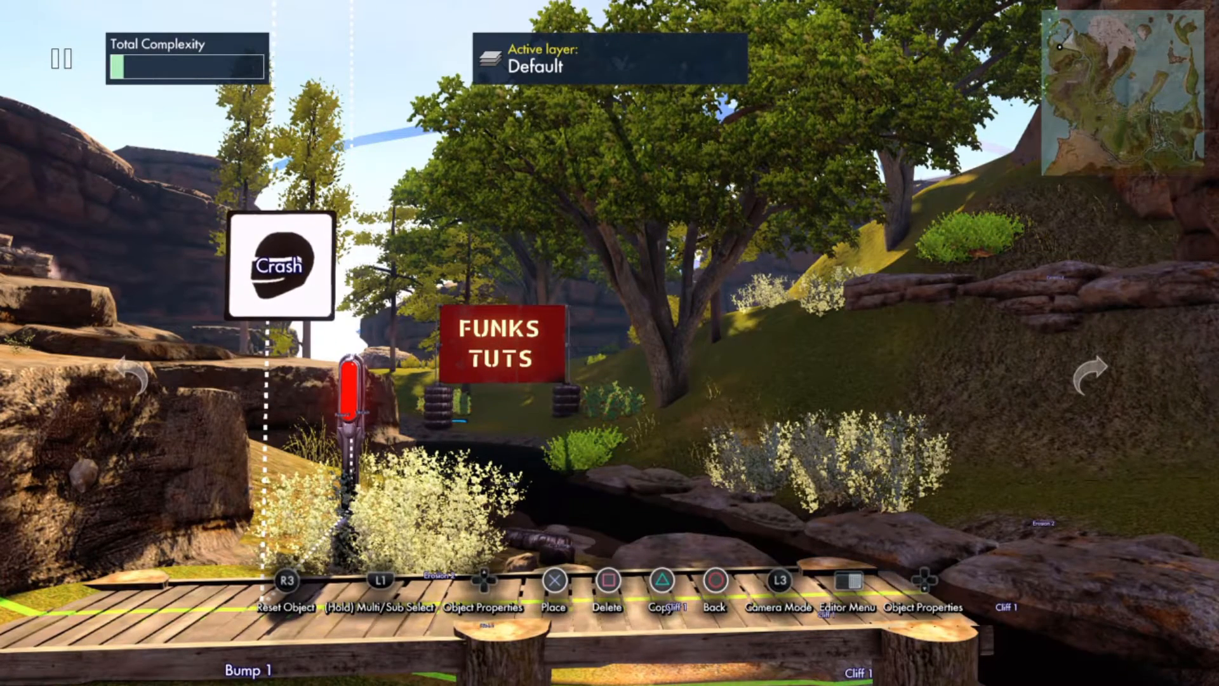
# Copy the Crash trigger and place the duplicate directly below the original
pyautogui.press('c')
pyautogui.press('Down')
pyautogui.press('Down')
pyautogui.press('Up')
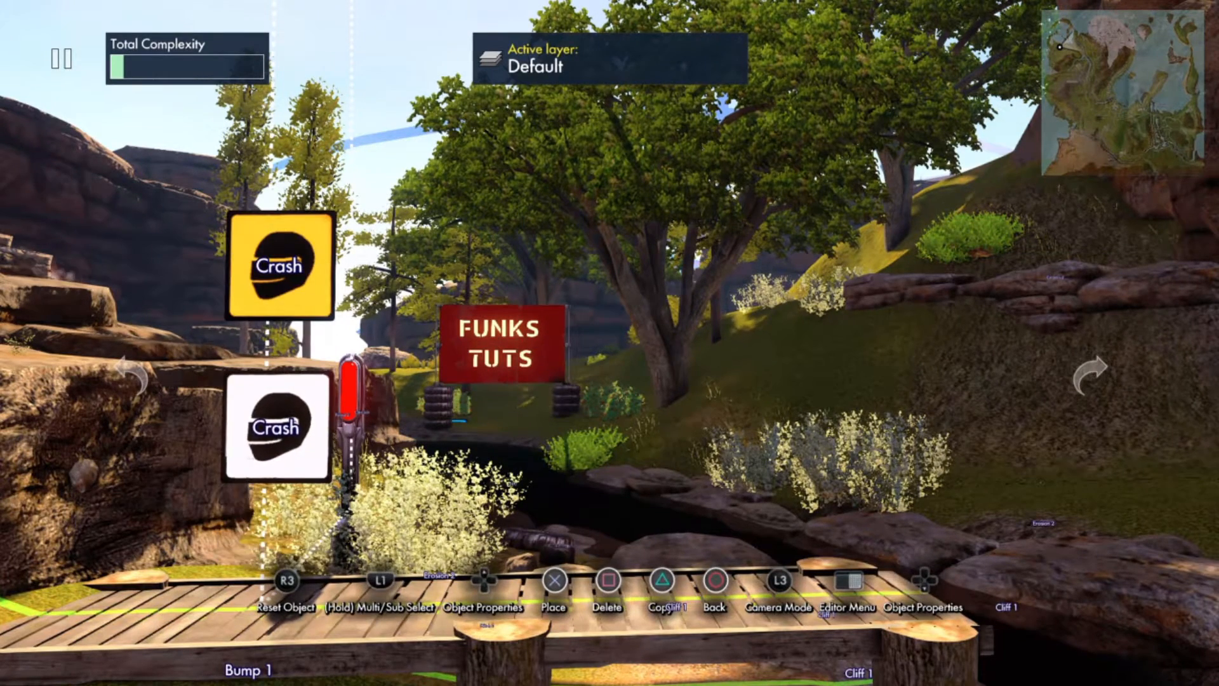
pyautogui.press('Return')
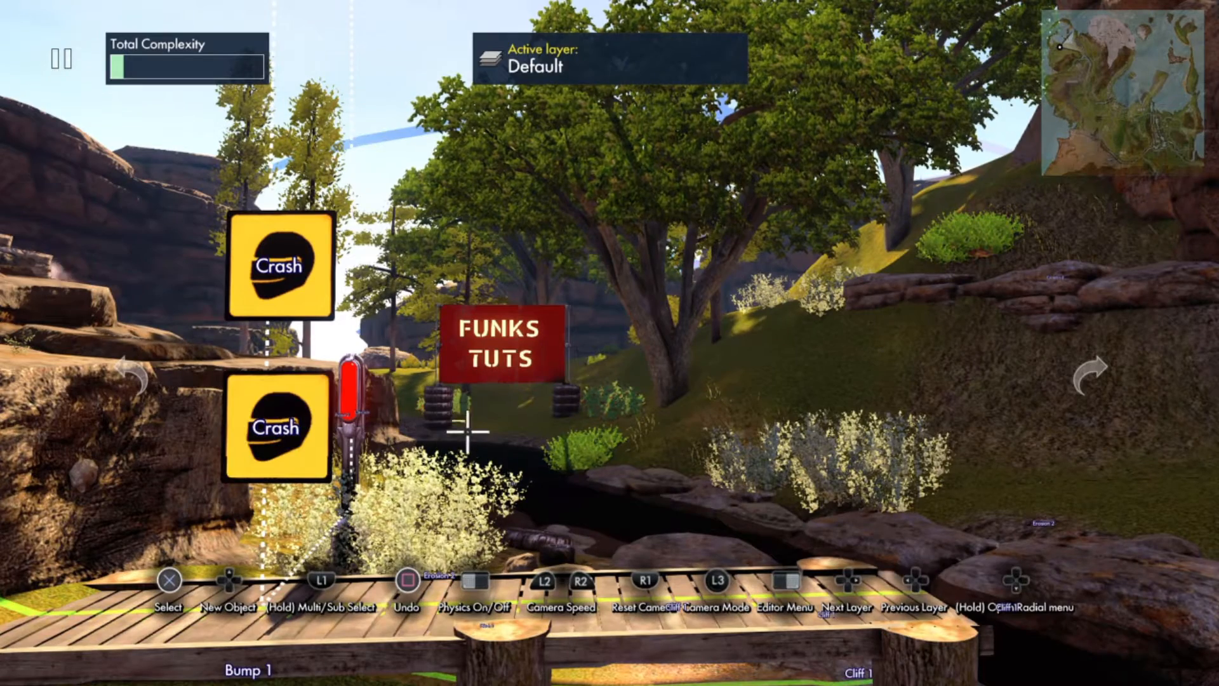
# Add a Camera event and place it to the right of the two Crash triggers, in front of the FUNKS TUTS sign
pyautogui.press('Up')
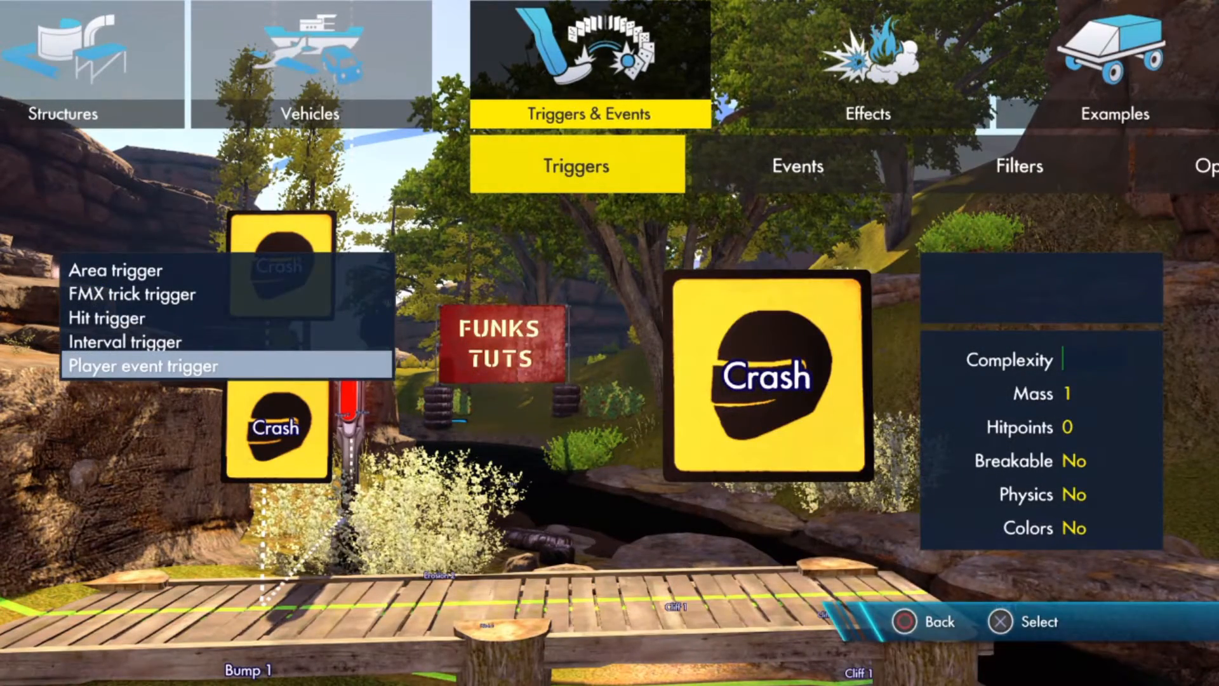
pyautogui.press('Right')
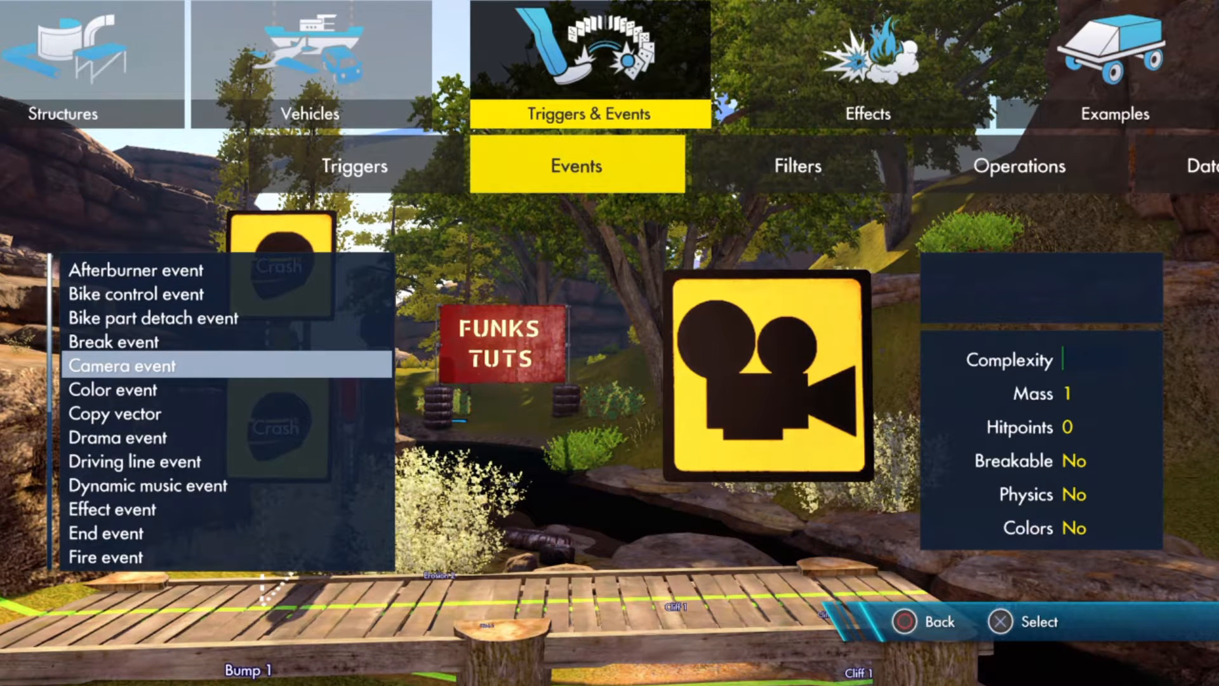
pyautogui.press('Down')
pyautogui.press('Up')
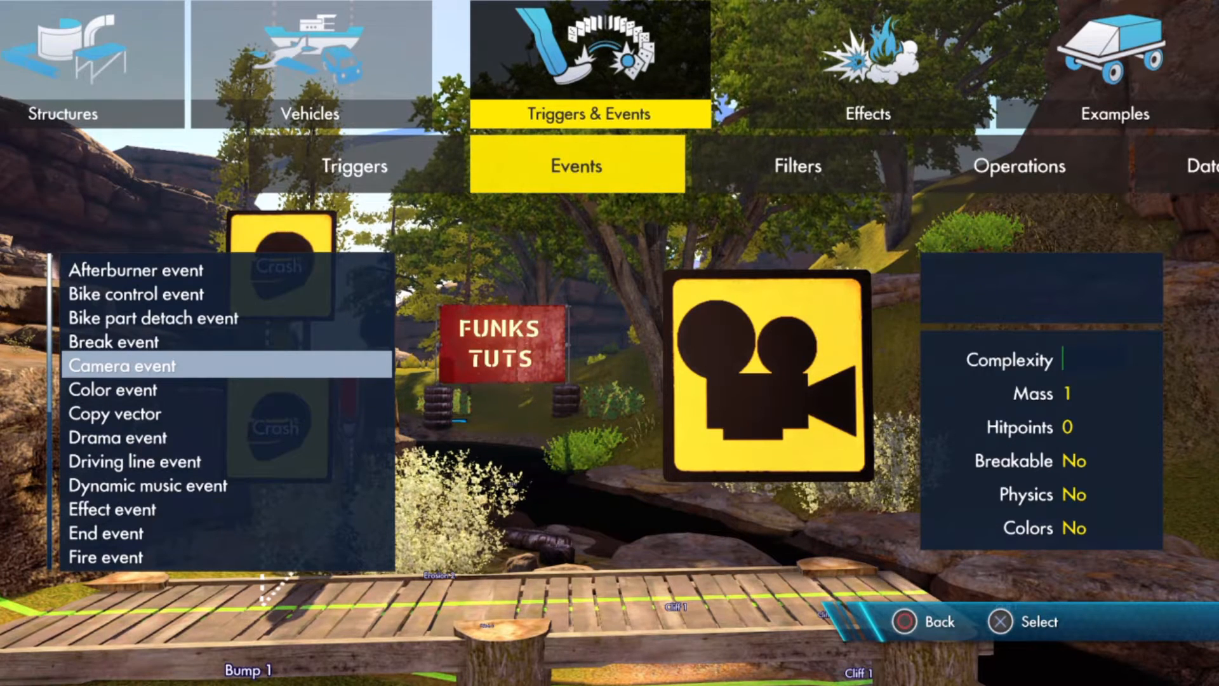
pyautogui.press('Down')
pyautogui.press('Down')
pyautogui.press('Down')
pyautogui.press('Down')
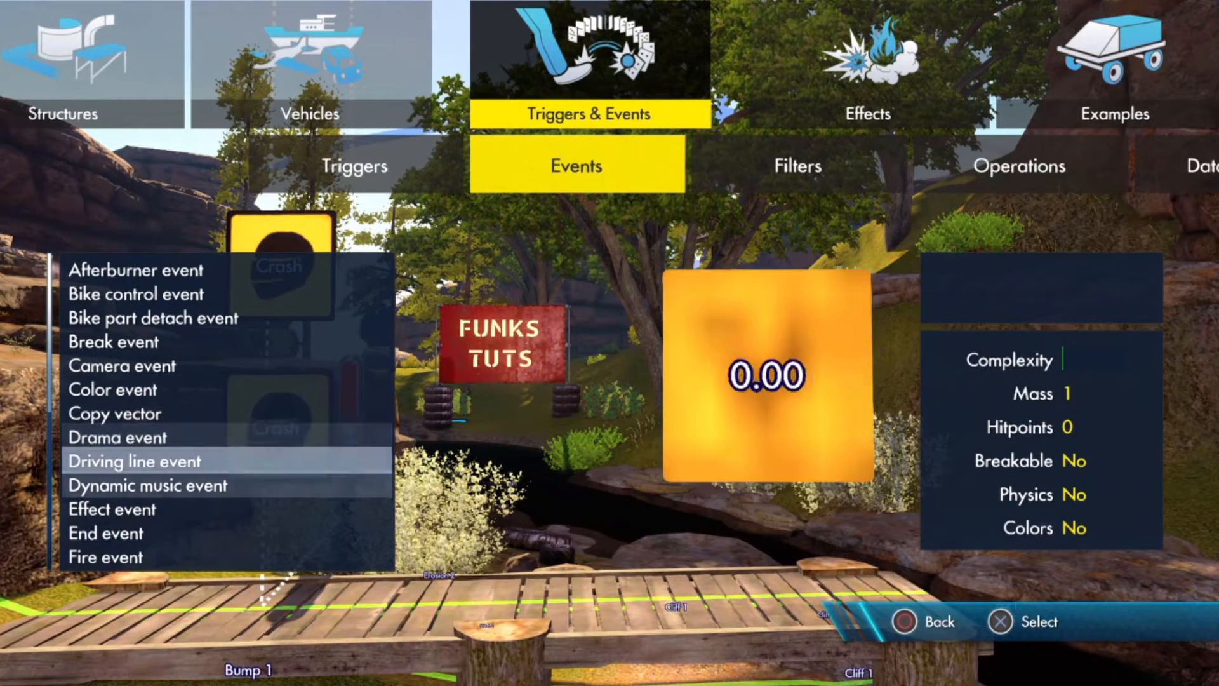
pyautogui.press('Up')
pyautogui.press('Up')
pyautogui.press('Up')
pyautogui.press('Up')
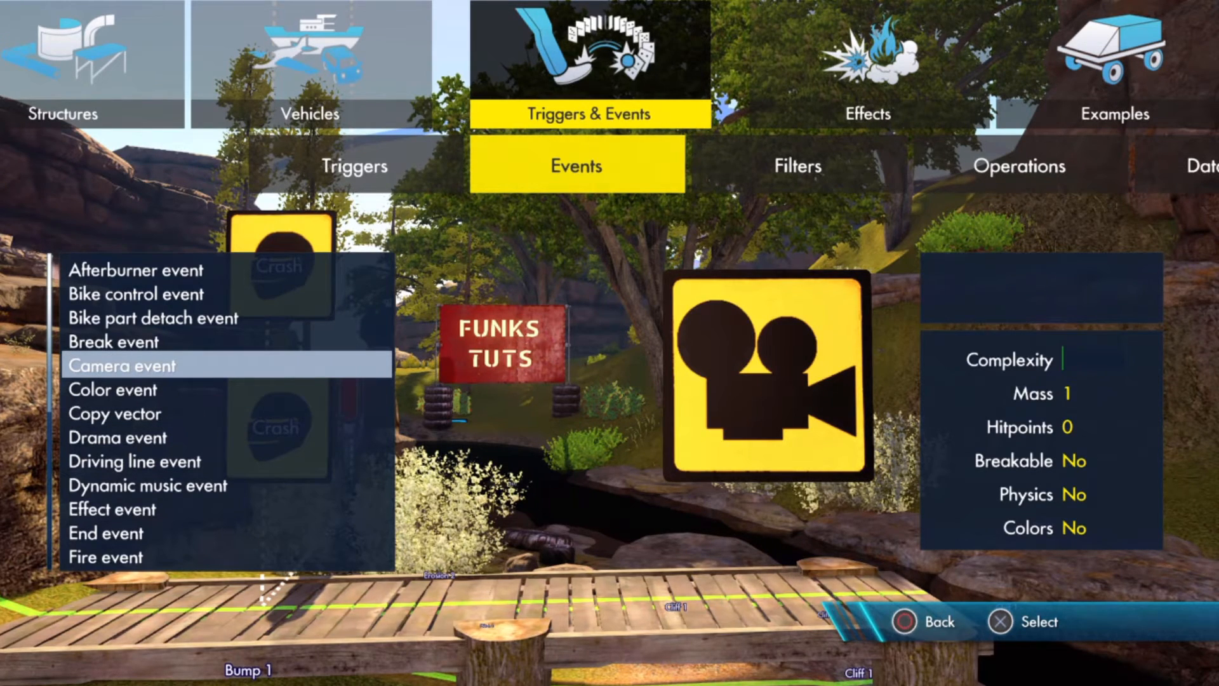
pyautogui.press('Return')
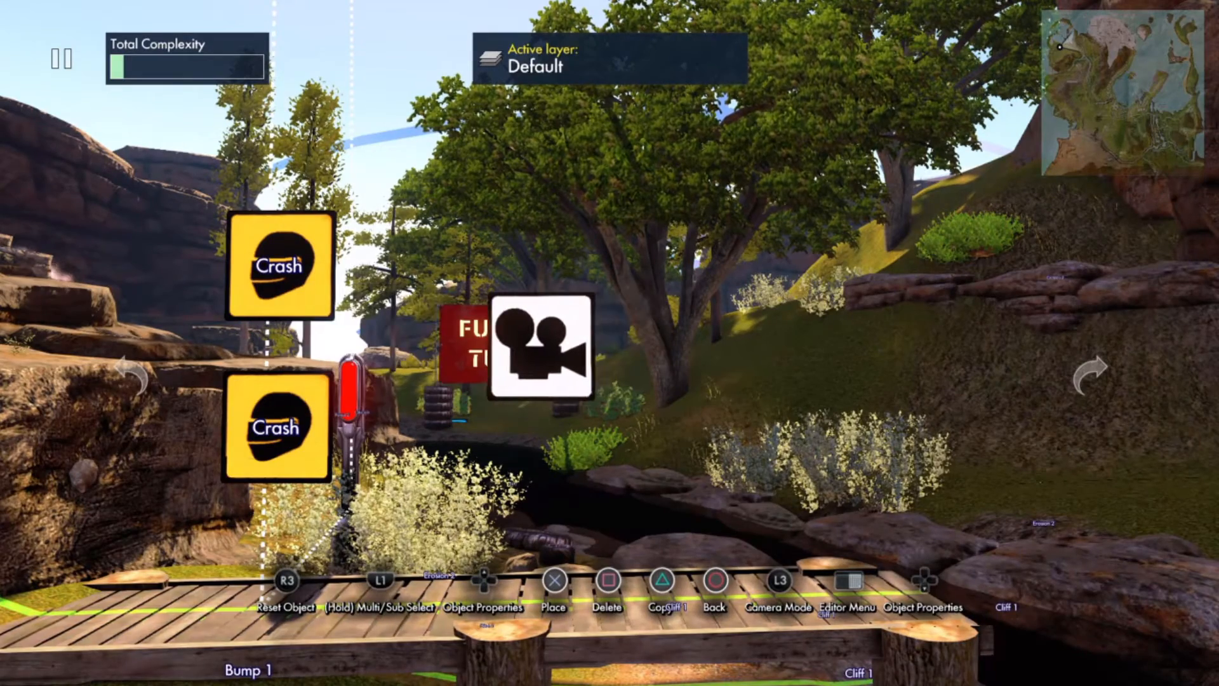
pyautogui.press('Return')
# Go to the Game objects of the Common category in the object library
pyautogui.press('Up')
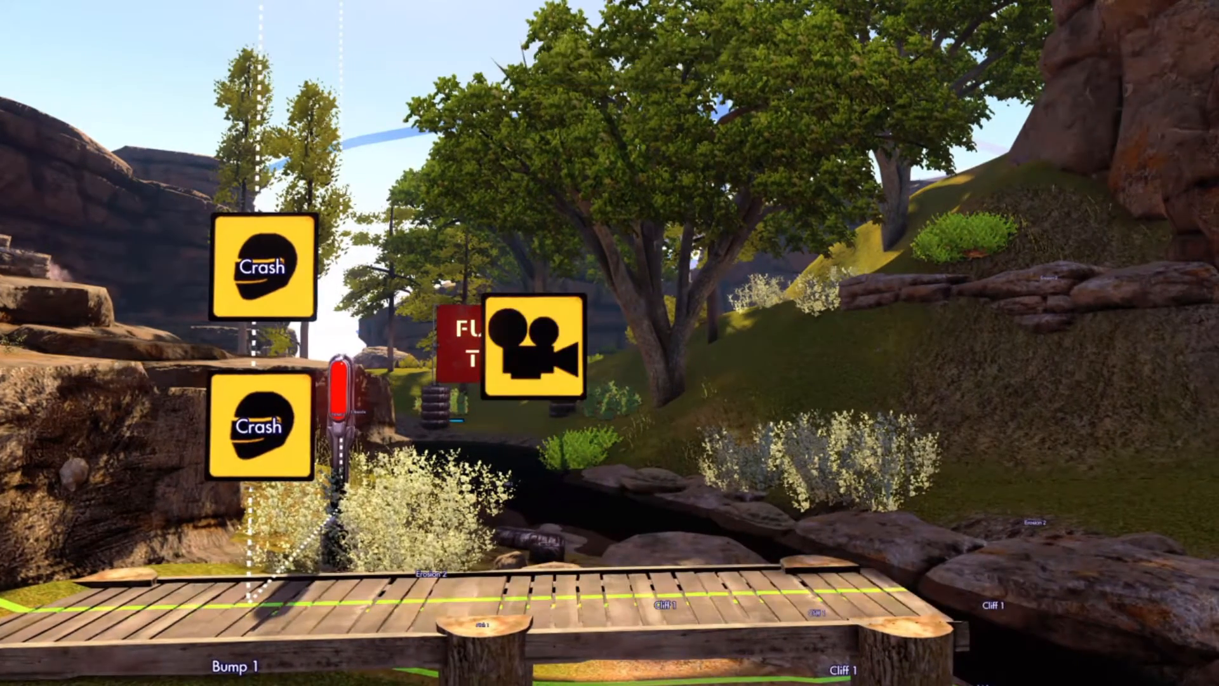
pyautogui.press('Left')
pyautogui.press('Up')
pyautogui.press('Up')
pyautogui.press('Escape')
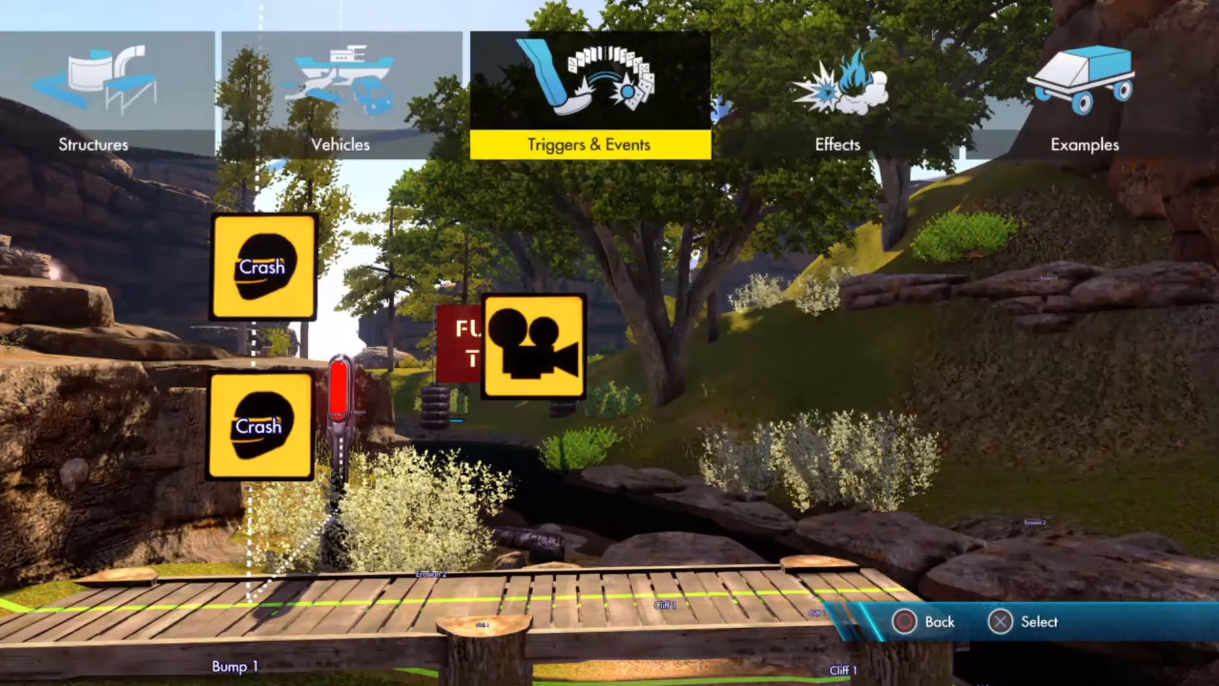
pyautogui.press('Left')
pyautogui.press('Left')
pyautogui.press('Left')
pyautogui.press('Left')
pyautogui.press('Left')
pyautogui.press('Left')
pyautogui.press('Left')
pyautogui.press('Left')
pyautogui.press('Left')
pyautogui.press('Left')
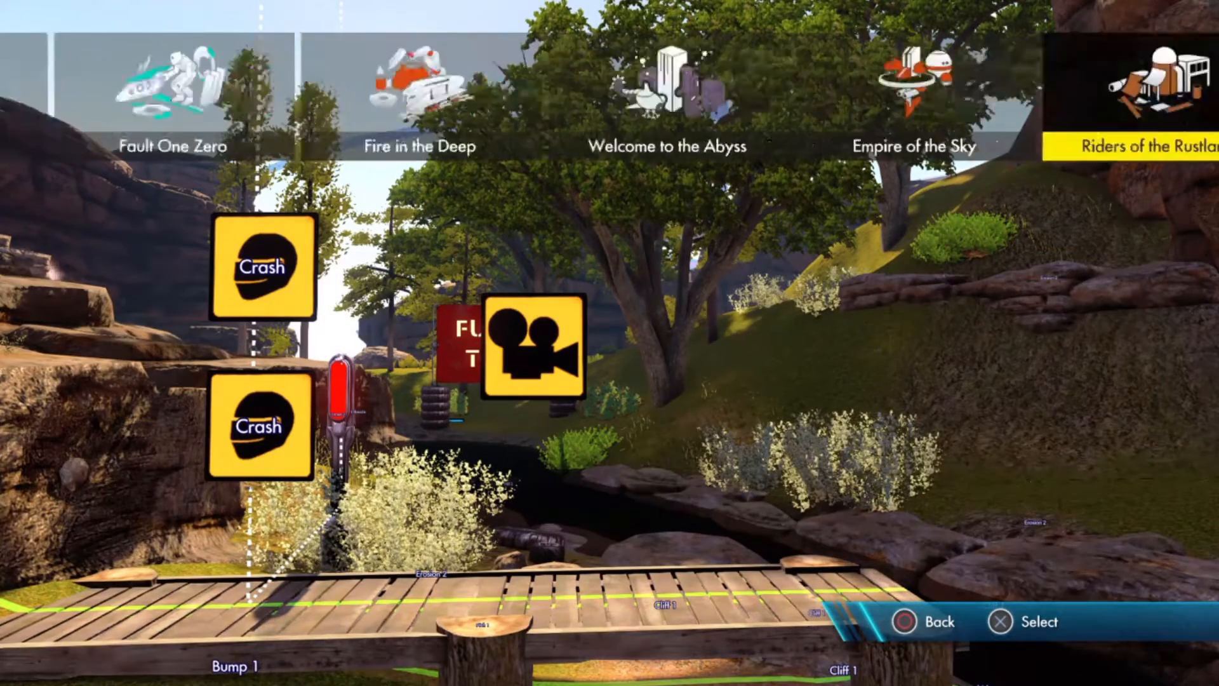
pyautogui.press('Right')
pyautogui.press('Return')
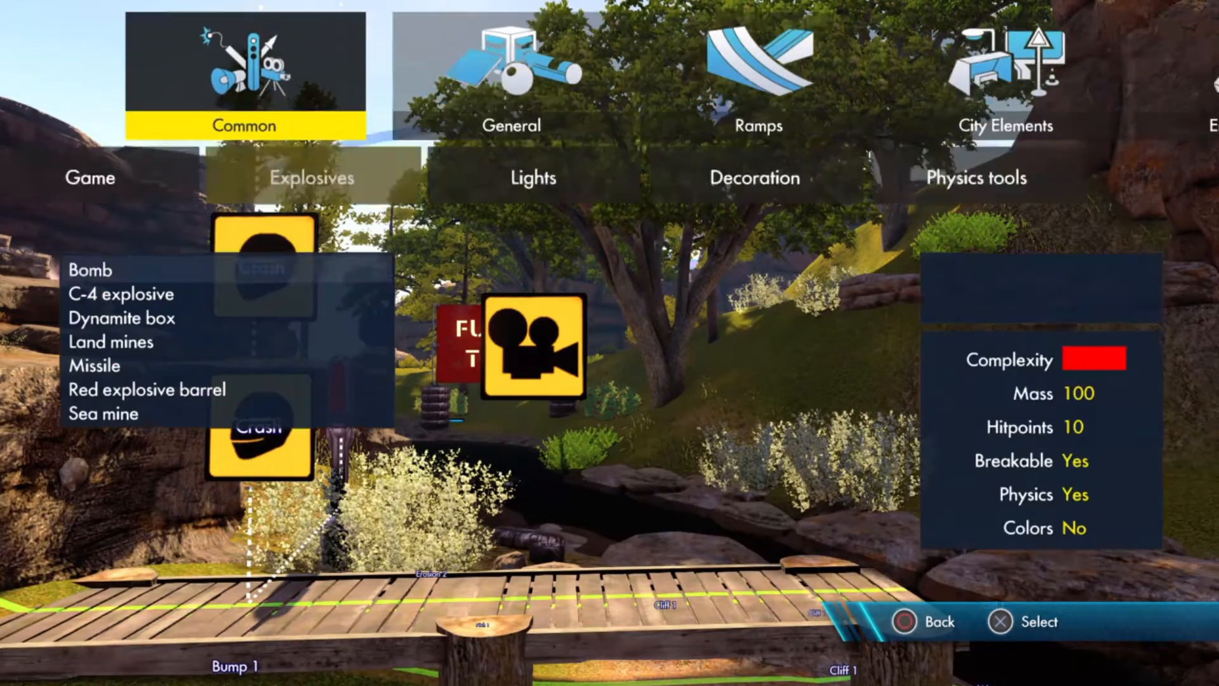
pyautogui.press('Left')
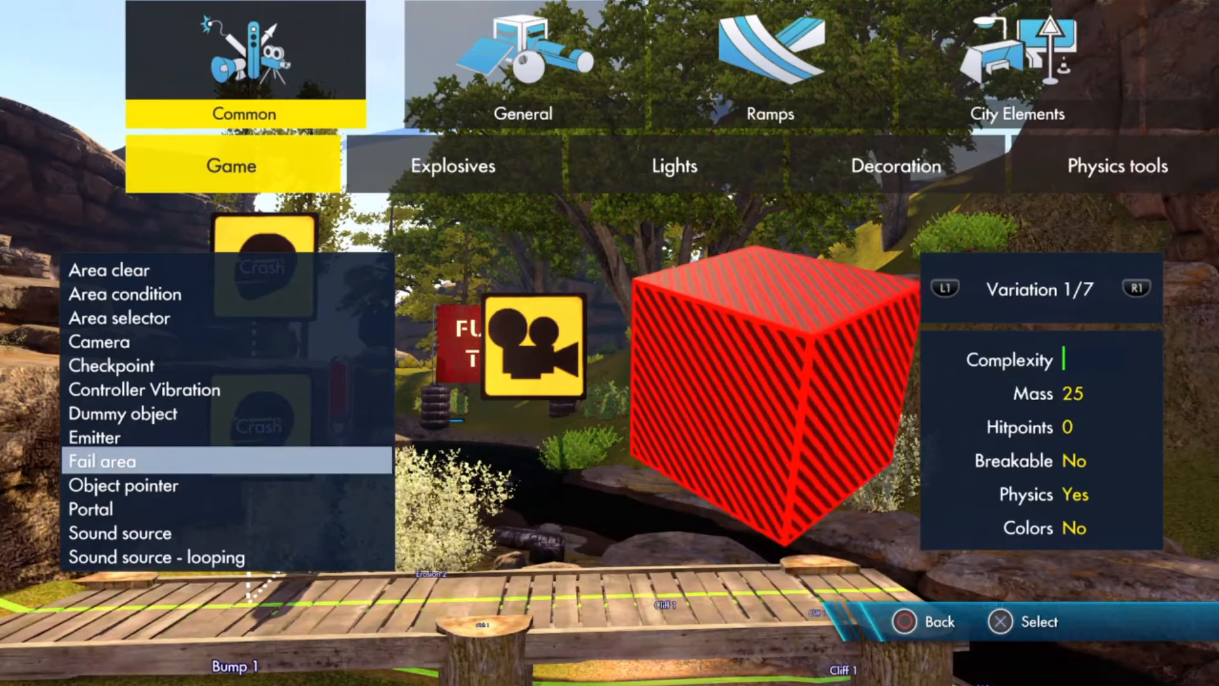
# Add a Camera object and place it to the right of the Camera event, facing away from it
pyautogui.press('Up')
pyautogui.press('Up')
pyautogui.press('Up')
pyautogui.press('Up')
pyautogui.press('Up')
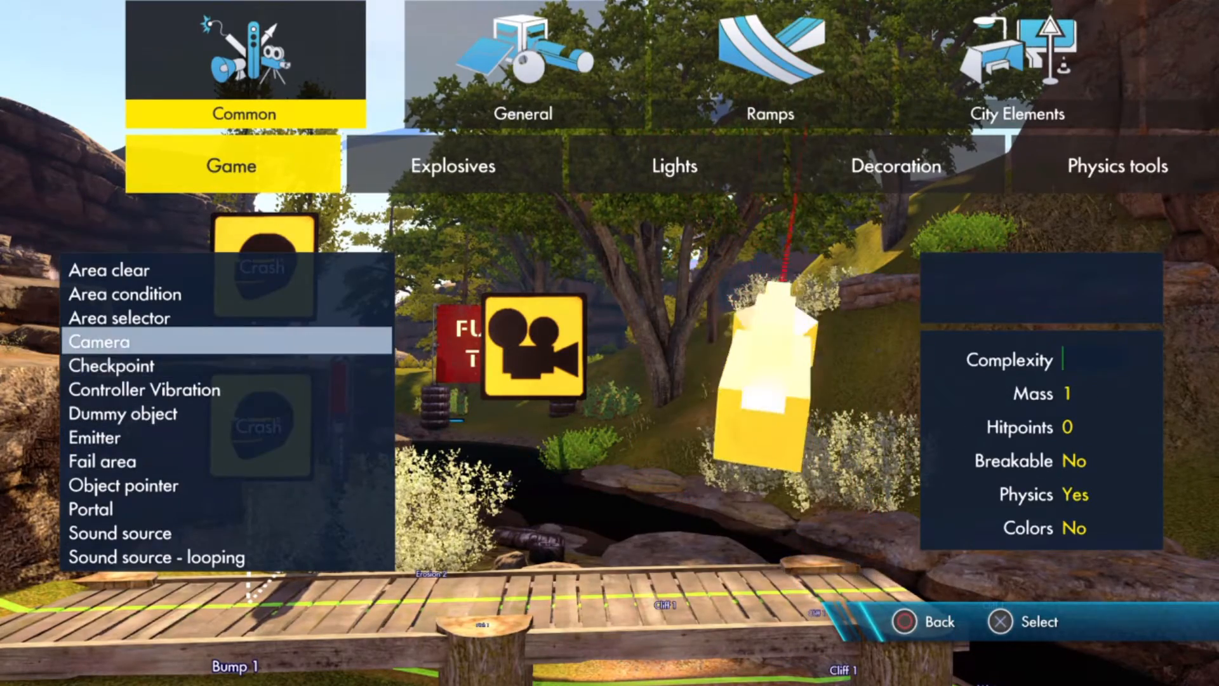
pyautogui.press('Return')
pyautogui.press('Right')
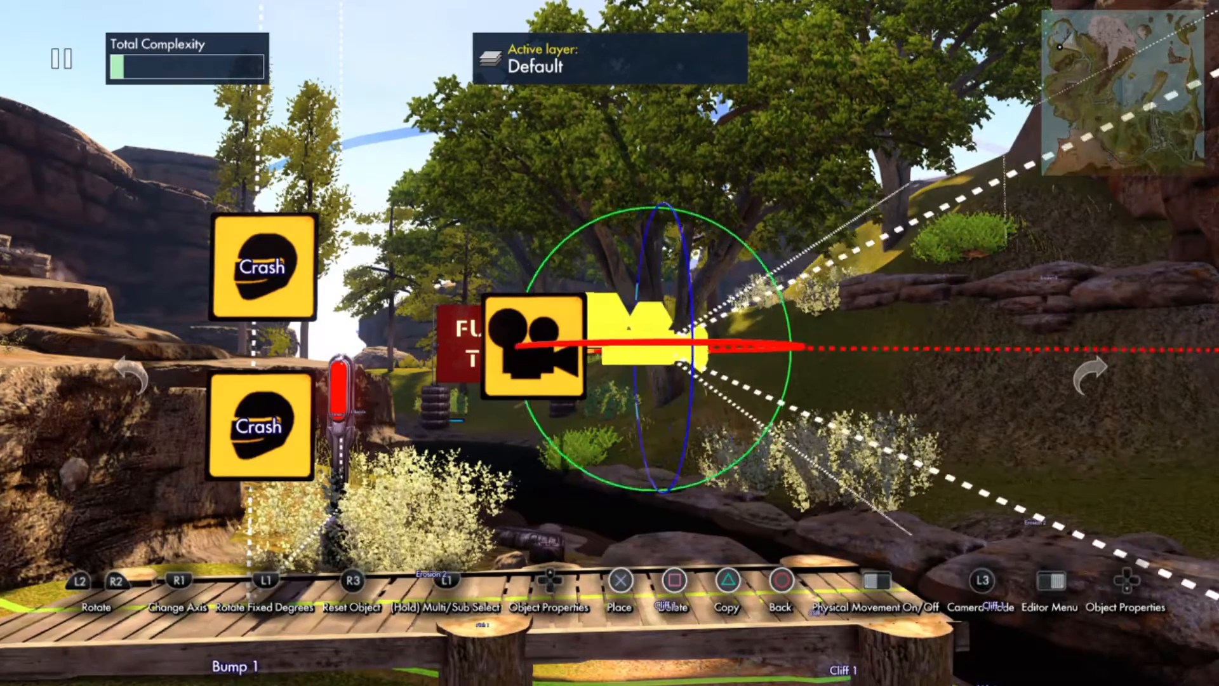
pyautogui.press('Right')
pyautogui.press('Return')
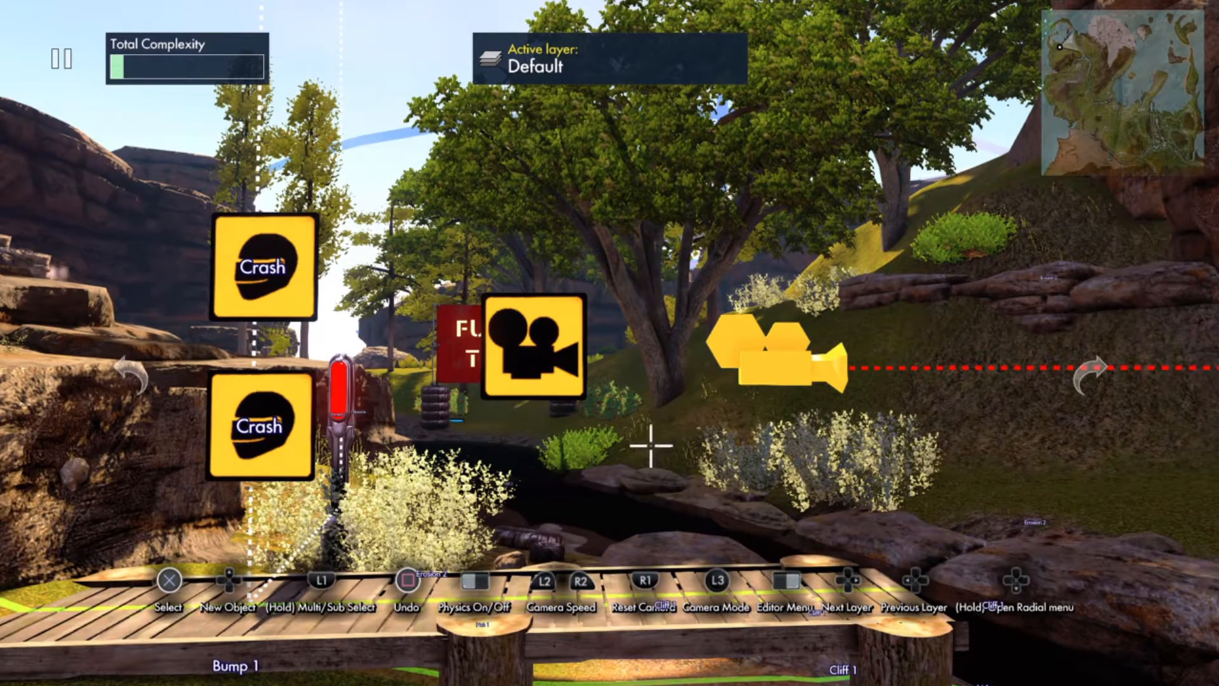
# Add a Fail area and position it well to the left of the two Crash triggers, above the rocks
pyautogui.press('Up')
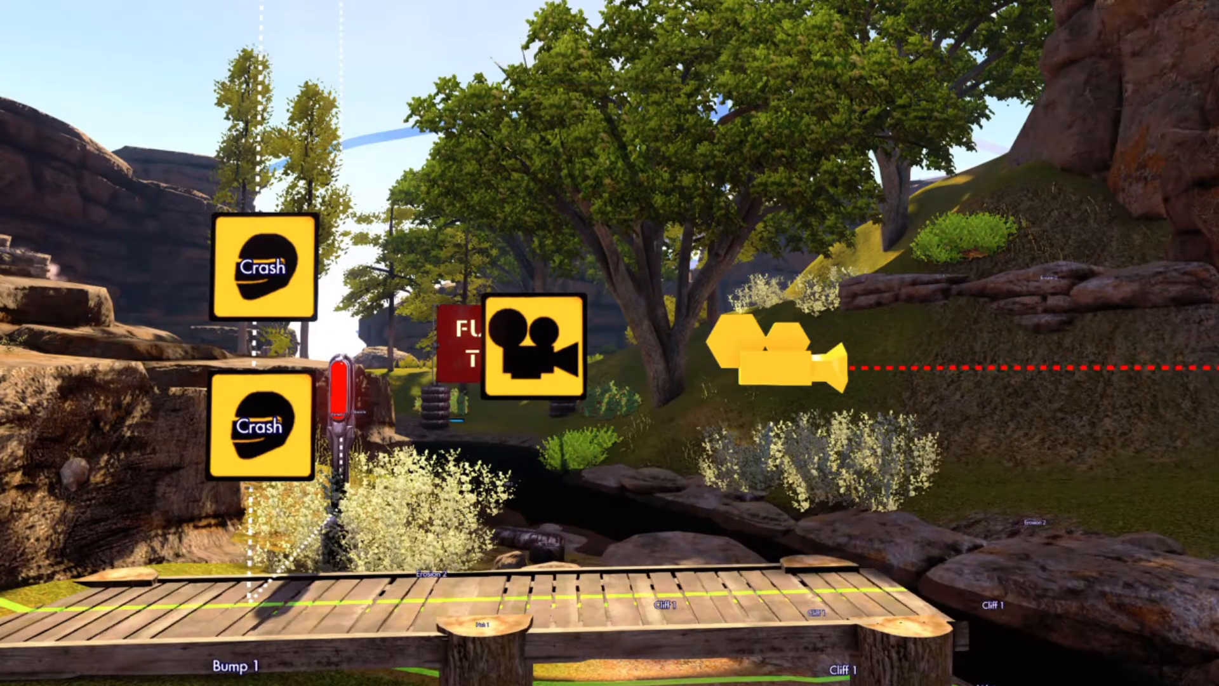
pyautogui.press('Down')
pyautogui.press('Down')
pyautogui.press('Down')
pyautogui.press('Down')
pyautogui.press('Down')
pyautogui.press('Down')
pyautogui.press('Down')
pyautogui.press('Down')
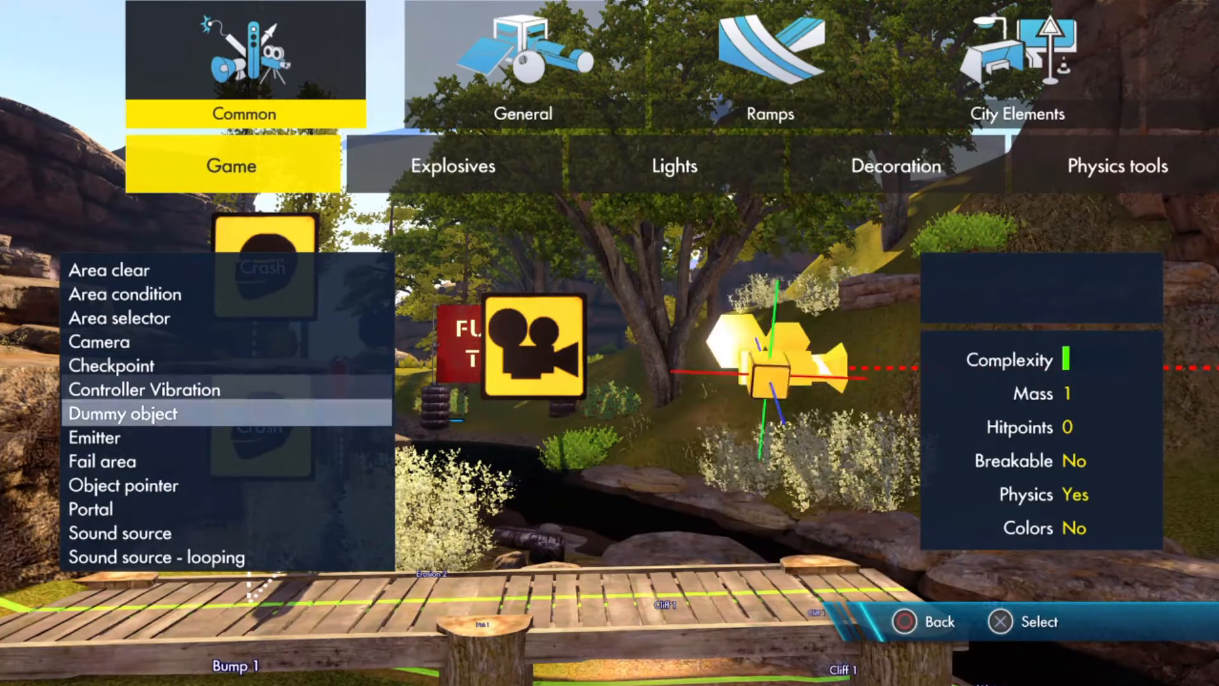
pyautogui.press('Up')
pyautogui.press('Up')
pyautogui.press('Up')
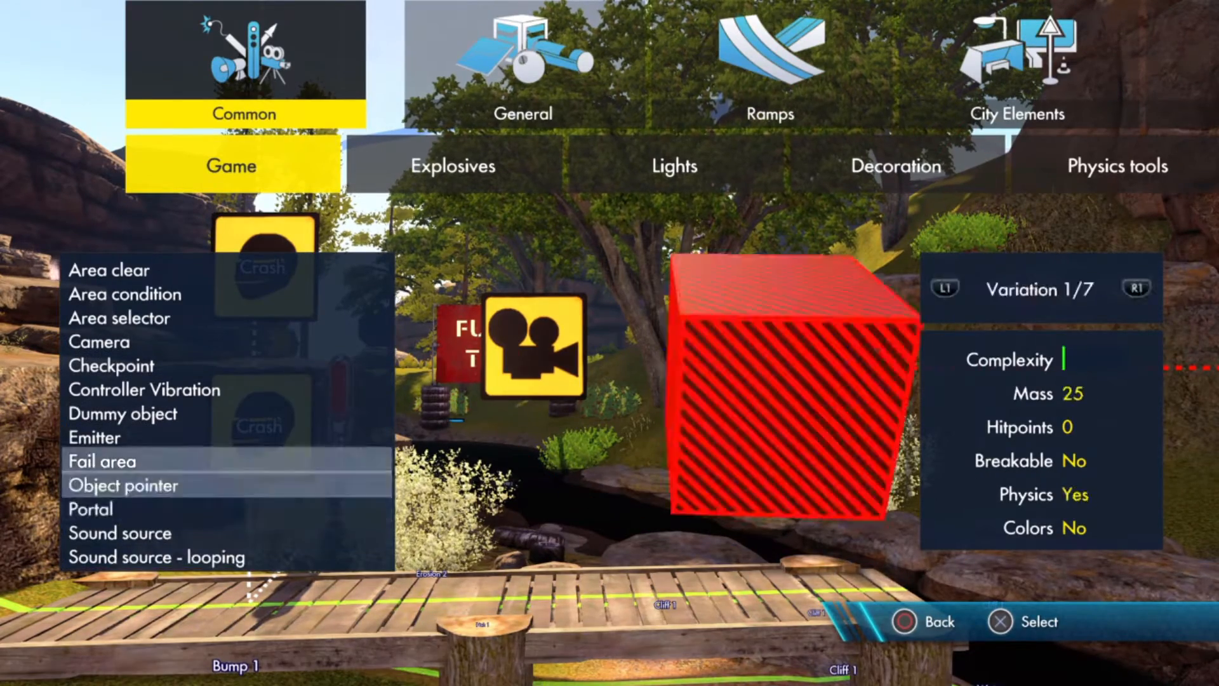
pyautogui.press('Return')
pyautogui.press('Left')
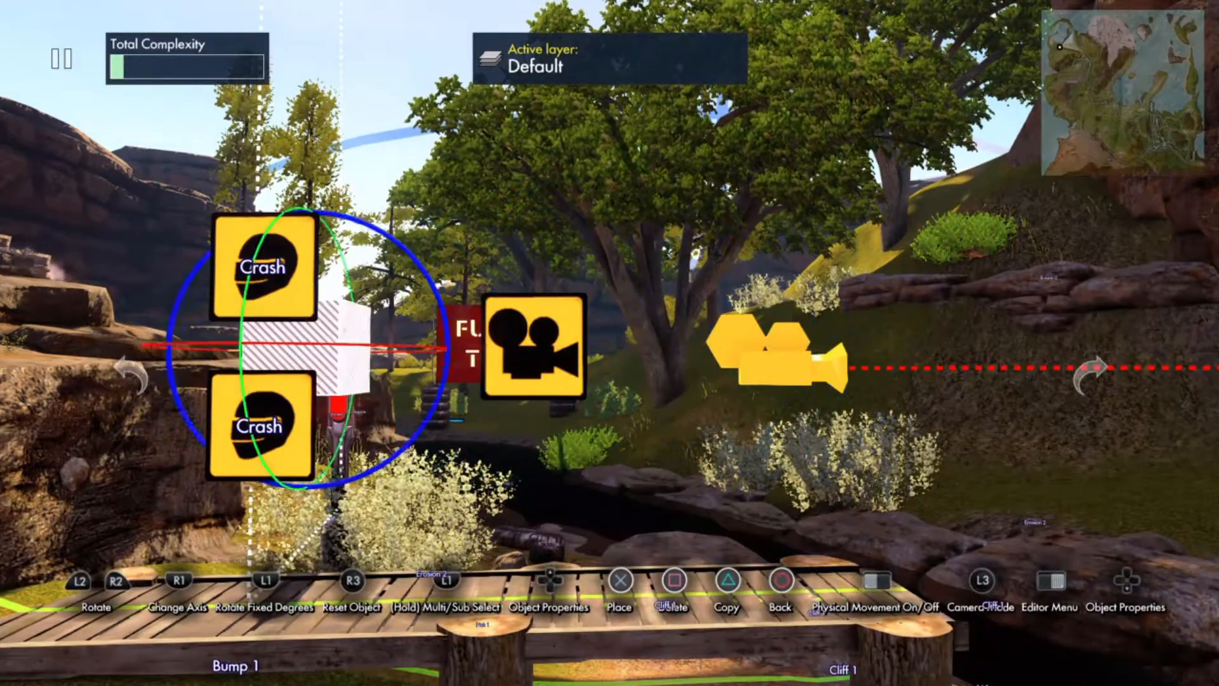
pyautogui.press('Return')
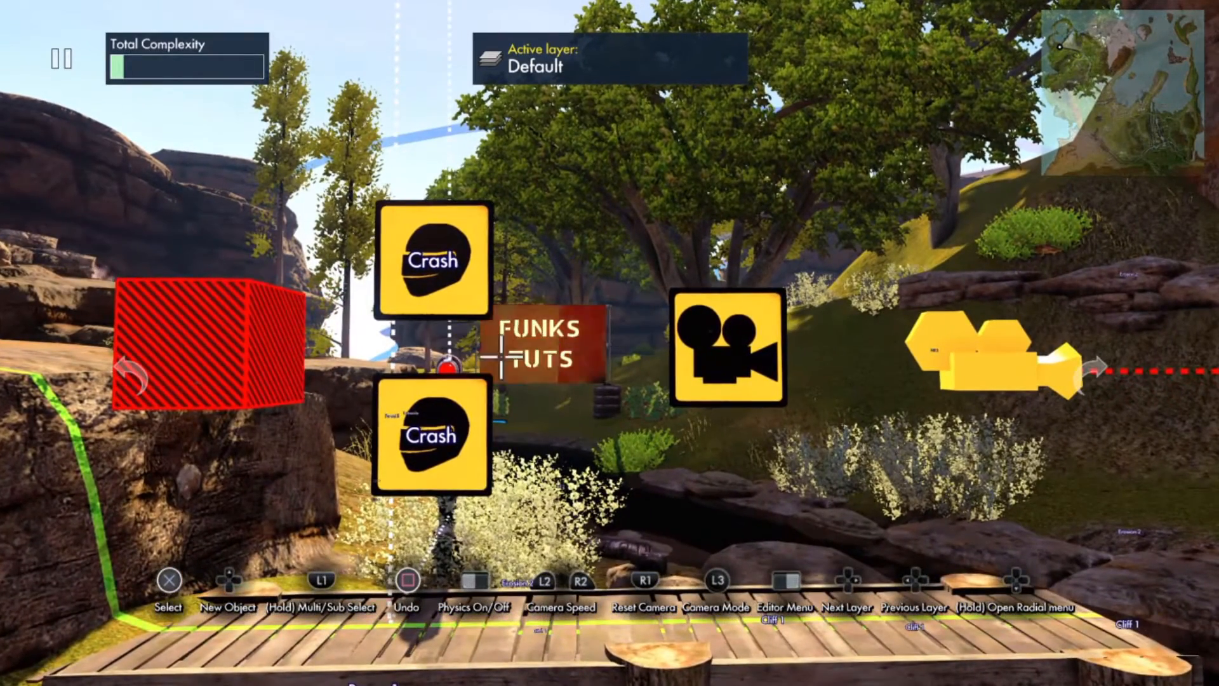
pyautogui.click(248, 367)
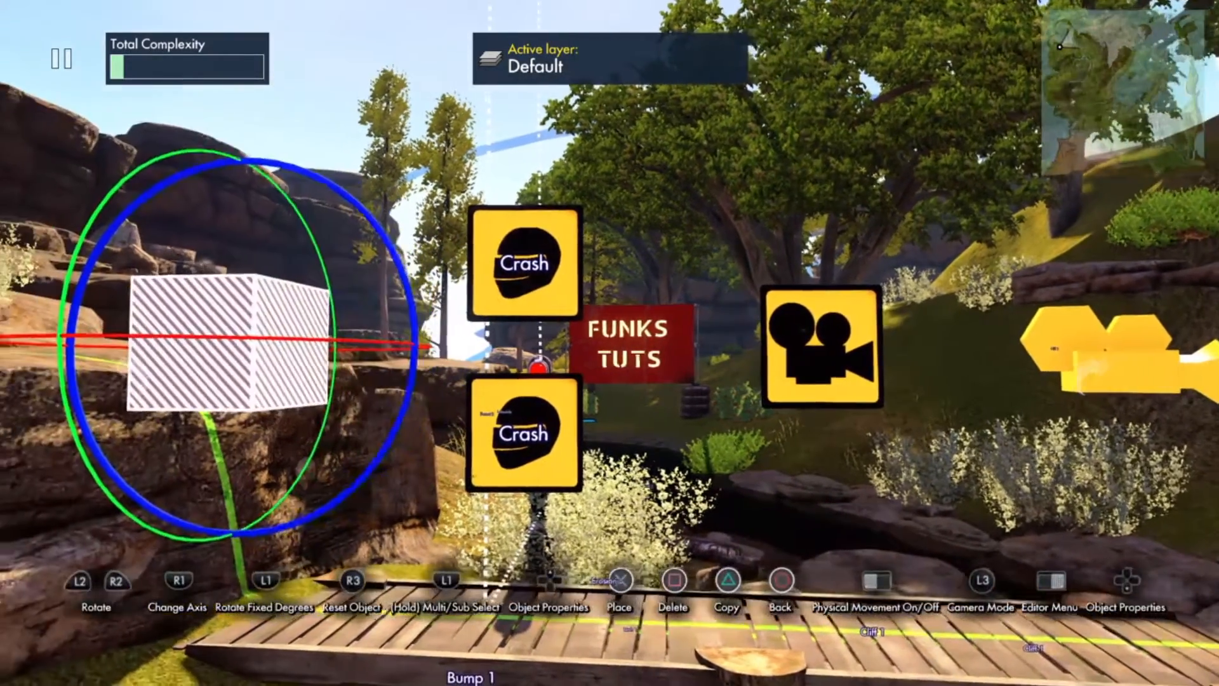
pyautogui.click(242, 345)
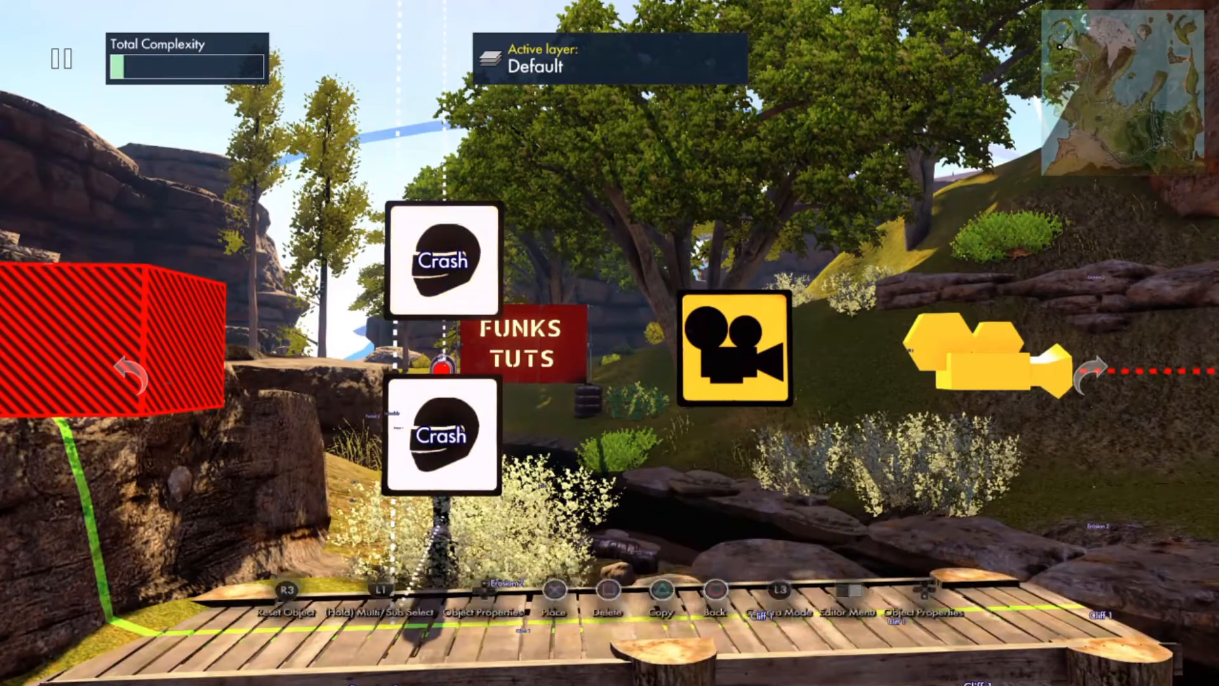
# Examine the shared object properties of the two selected Crash triggers, including the Enabled and Type settings
pyautogui.press('Return')
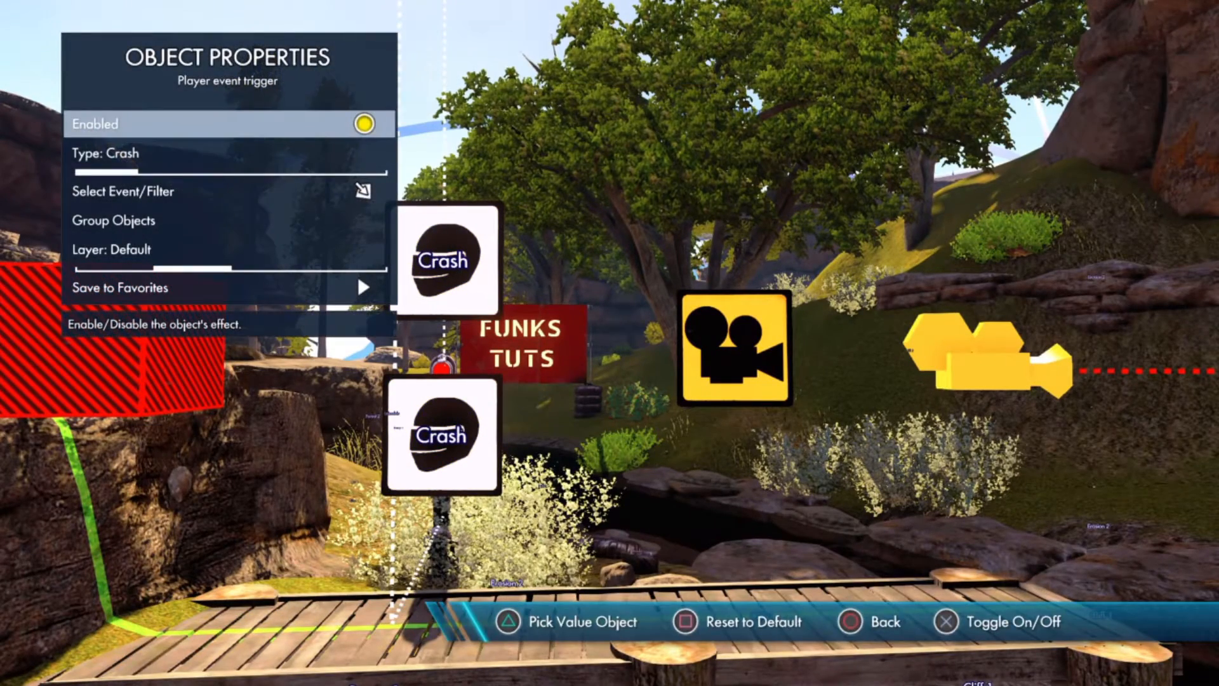
pyautogui.press('Down')
pyautogui.press('Up')
pyautogui.press('Down')
pyautogui.press('Up')
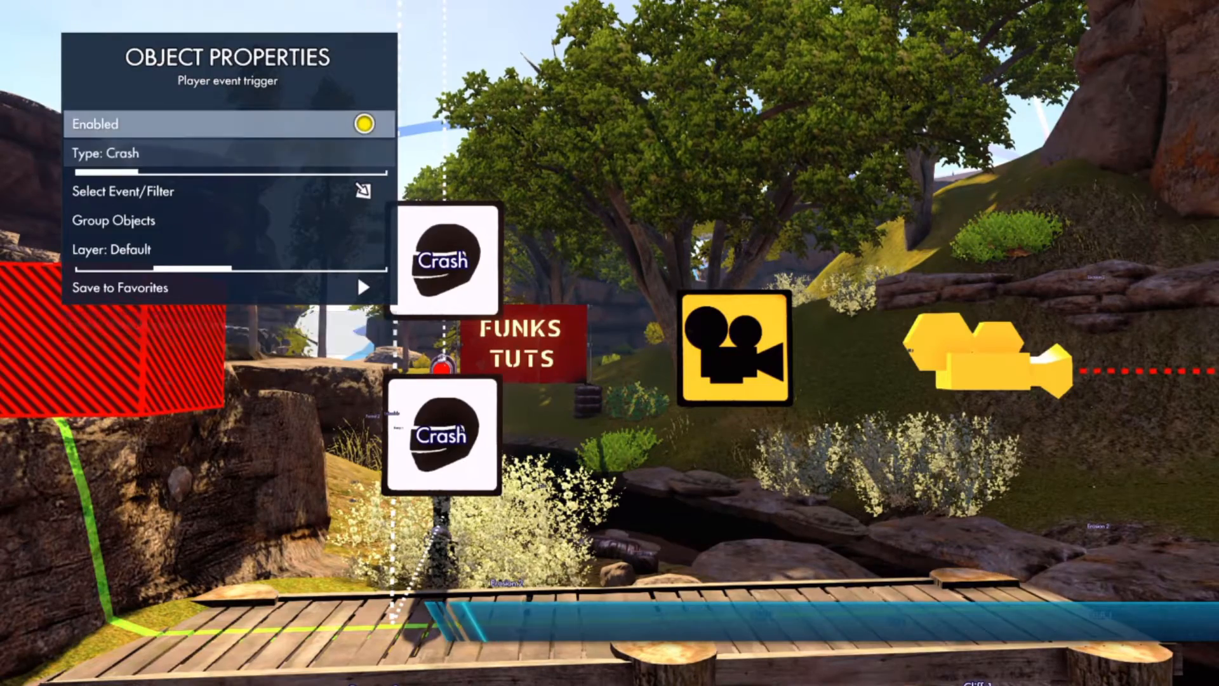
pyautogui.press('Escape')
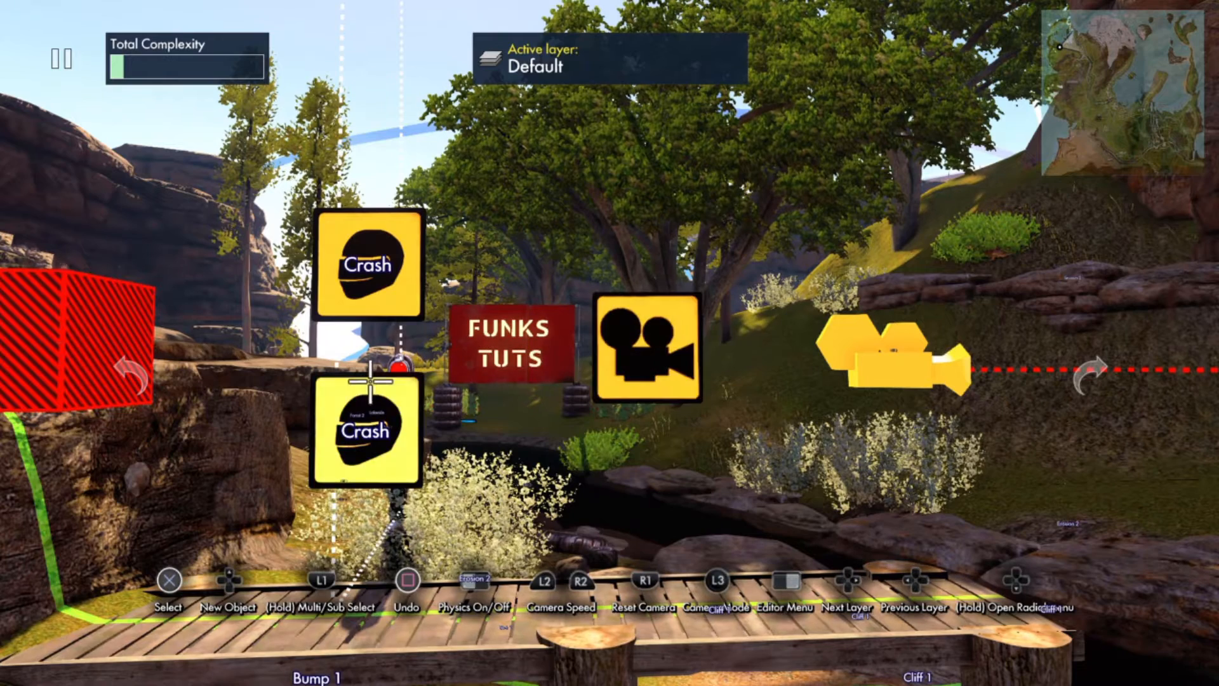
# Set the lower Crash trigger's Type to Bail out
pyautogui.click(368, 305)
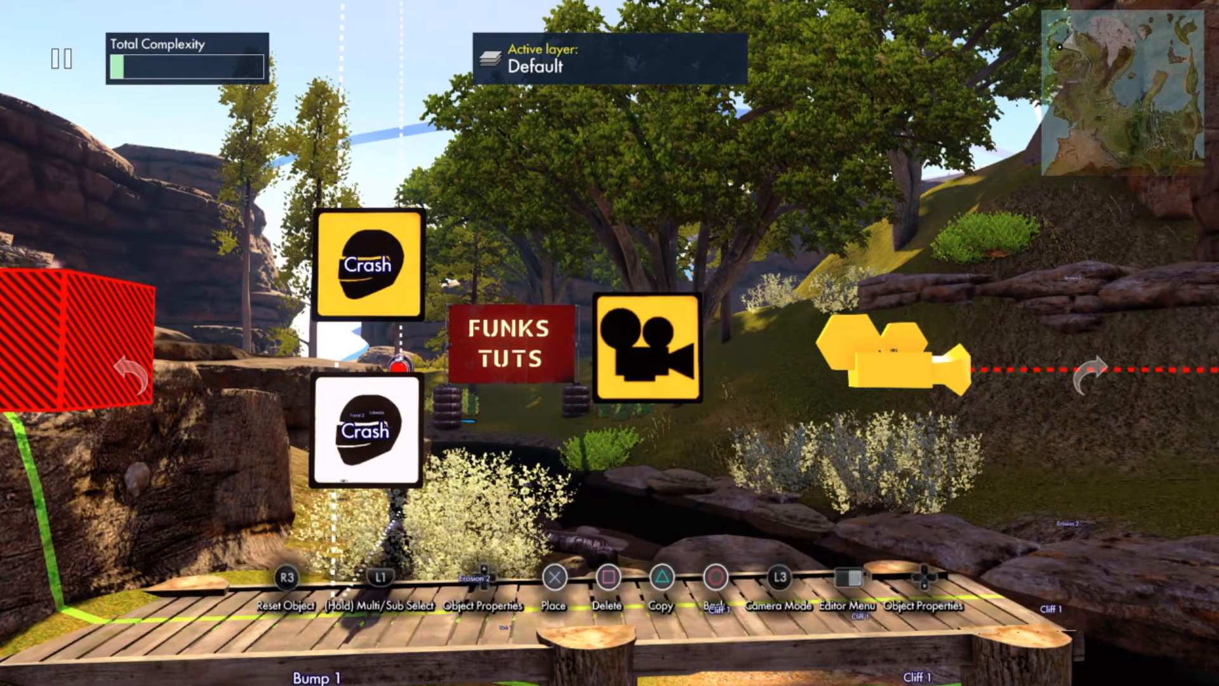
pyautogui.press('Return')
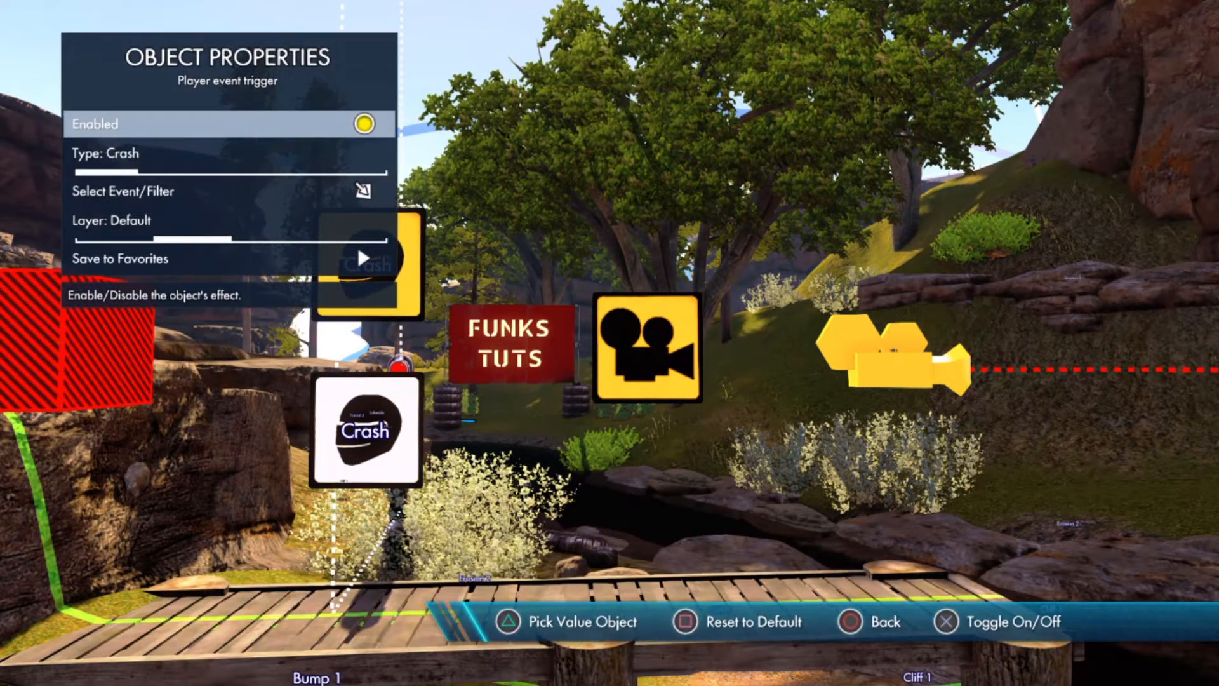
pyautogui.press('Down')
pyautogui.press('Up')
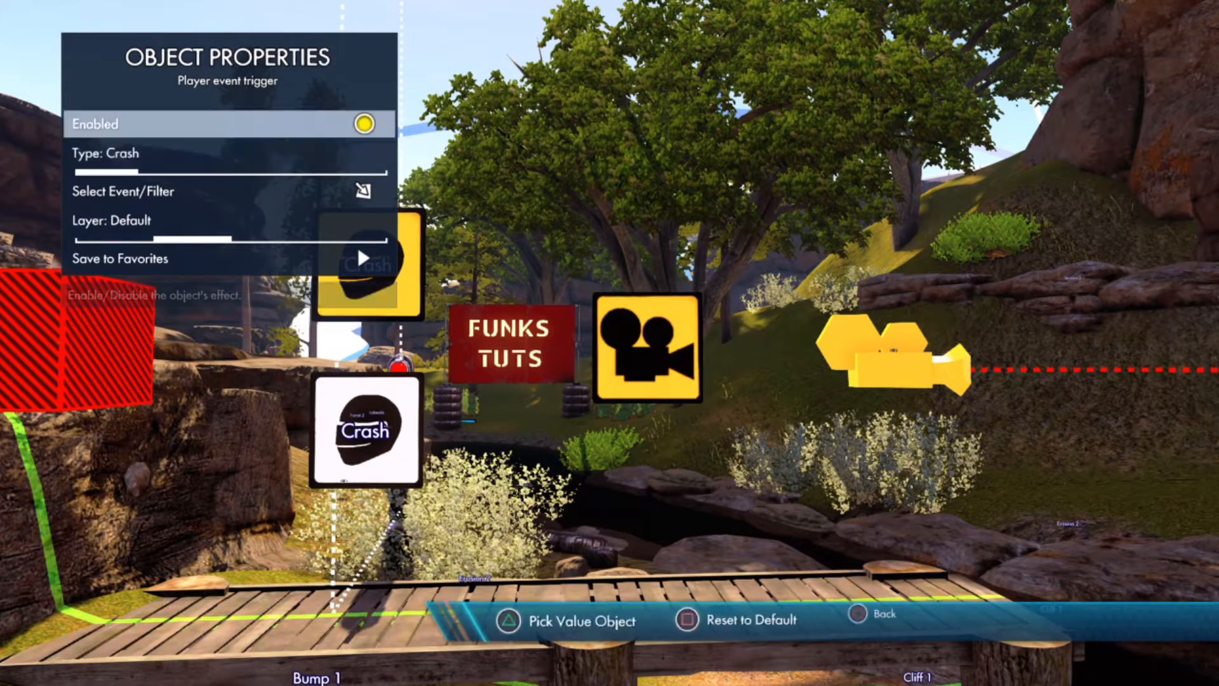
pyautogui.press('Down')
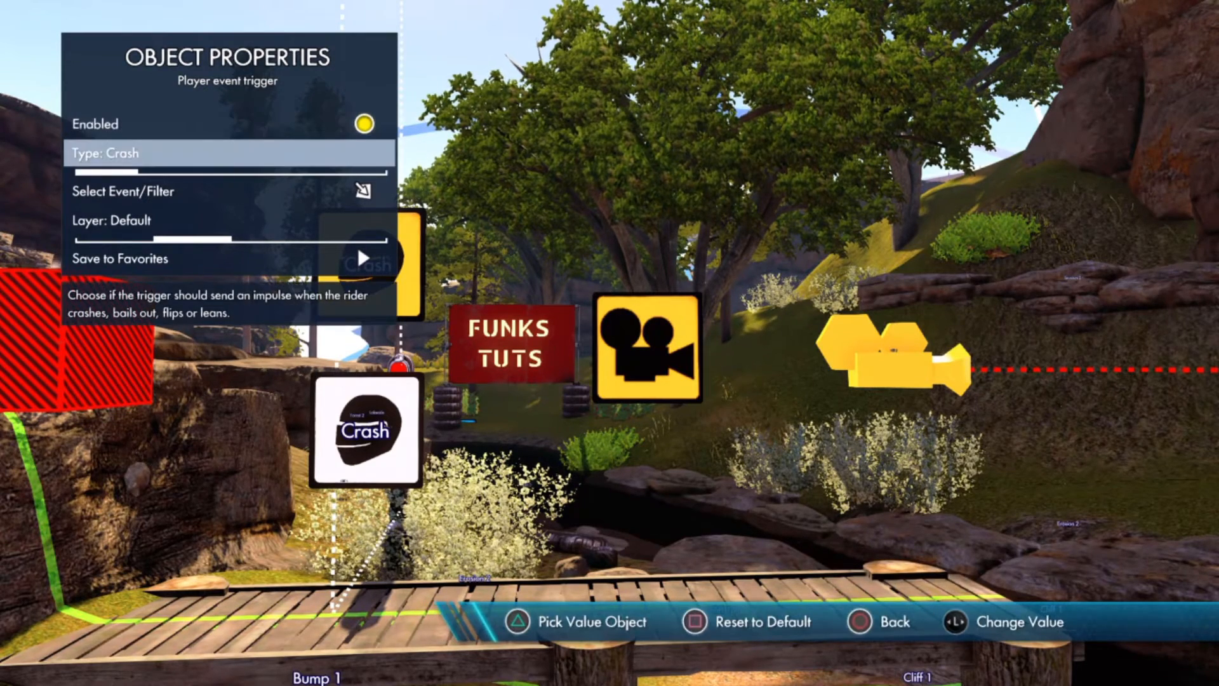
pyautogui.press('Right')
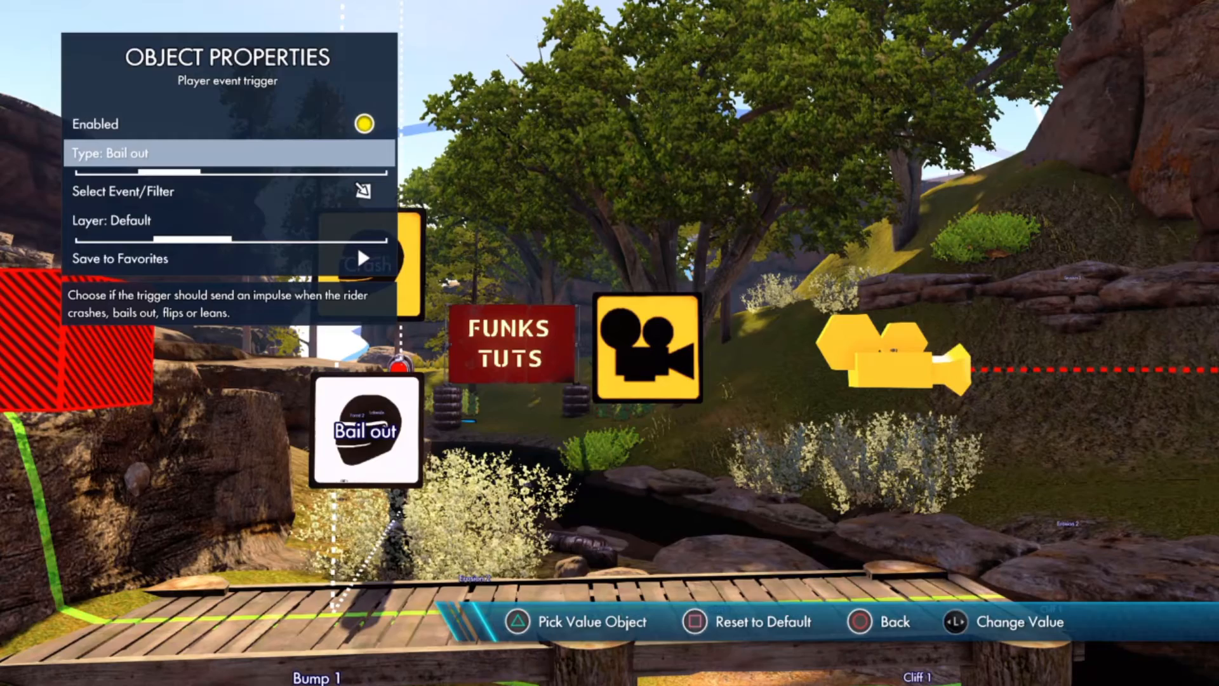
pyautogui.press('Escape')
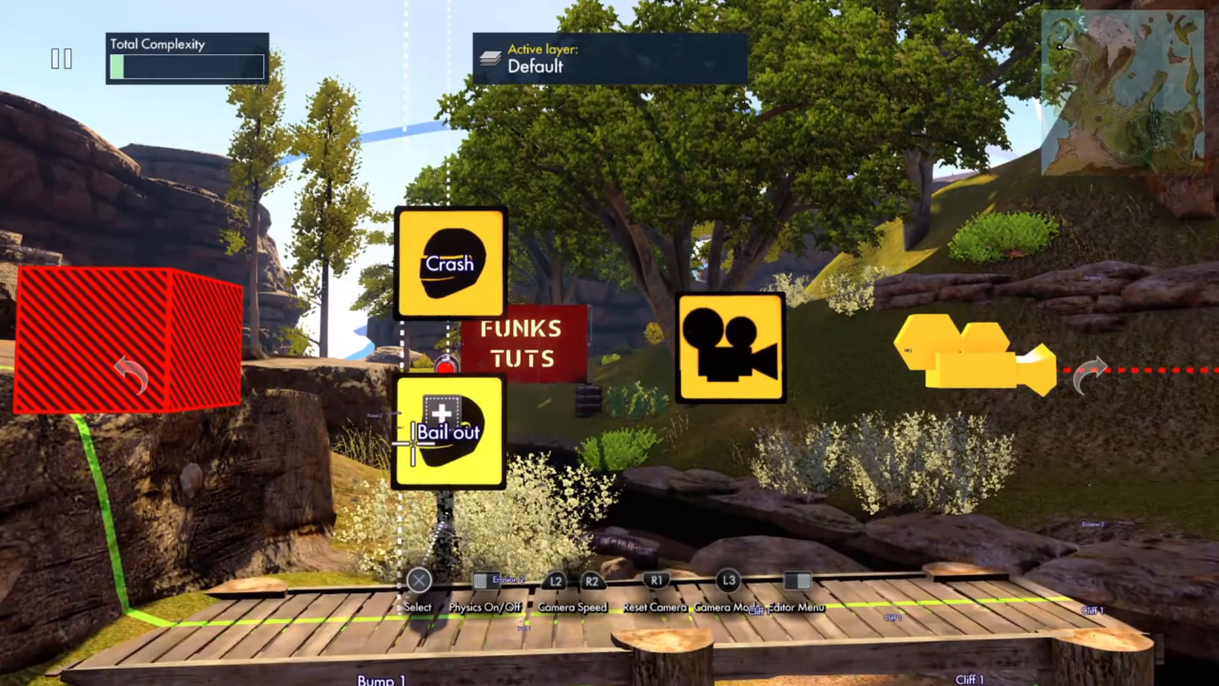
pyautogui.click(413, 362)
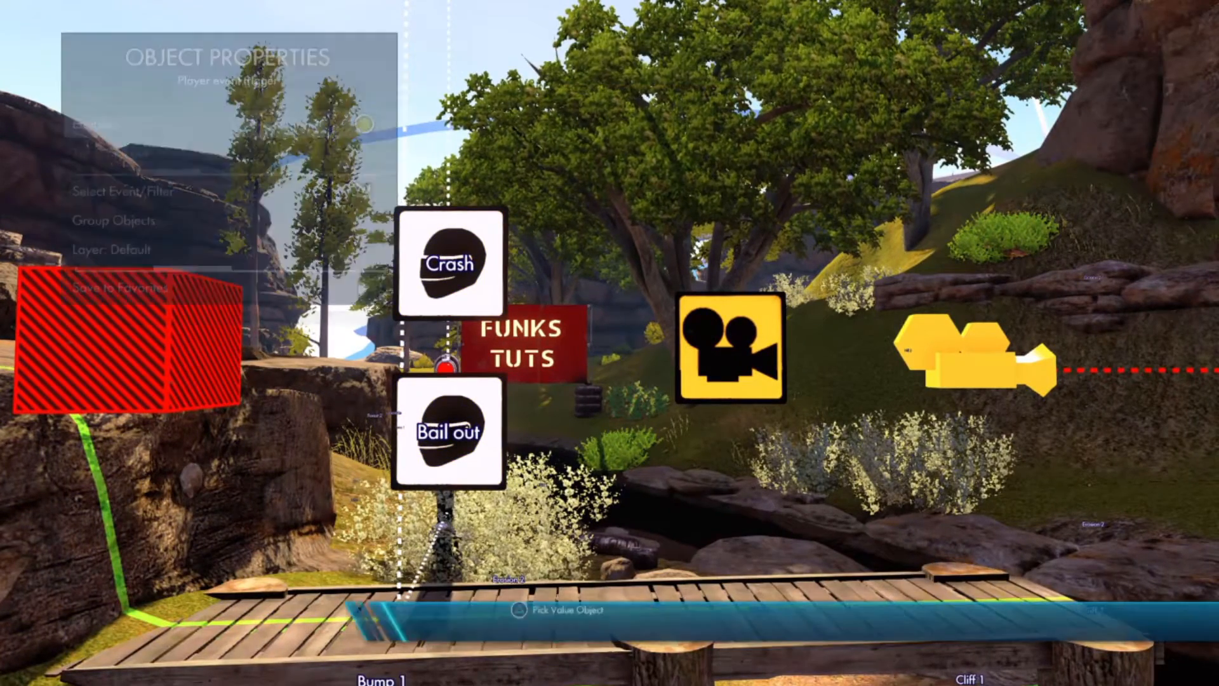
pyautogui.press('Down')
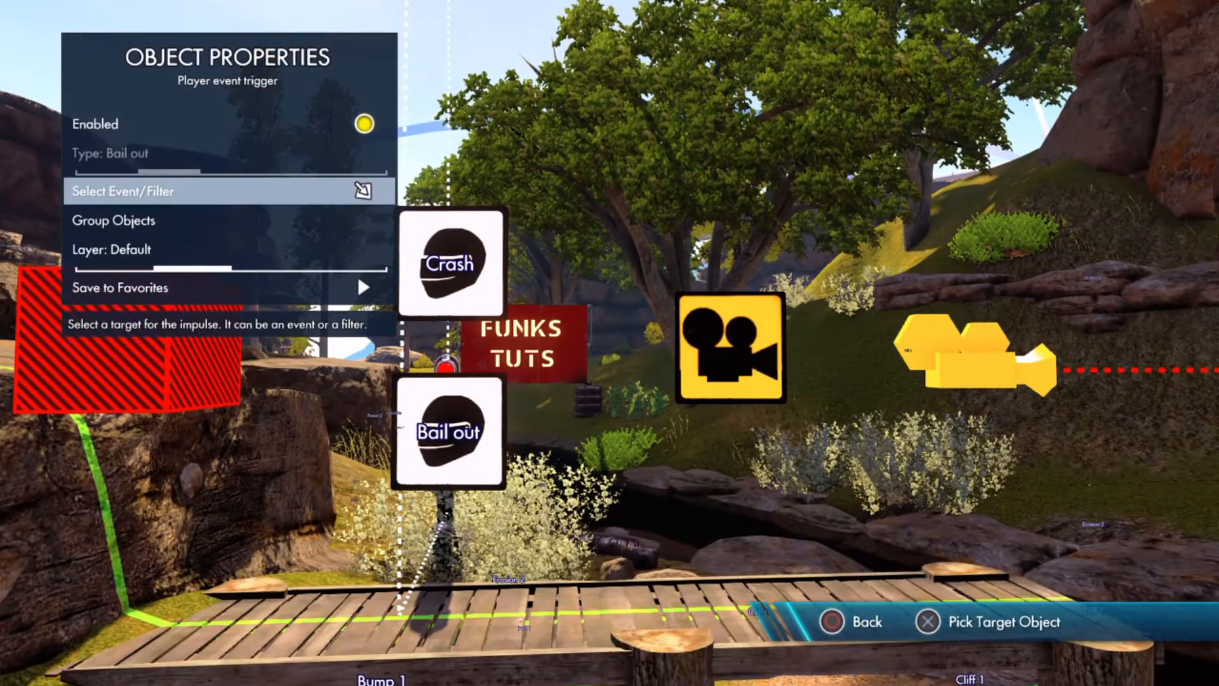
pyautogui.press('Return')
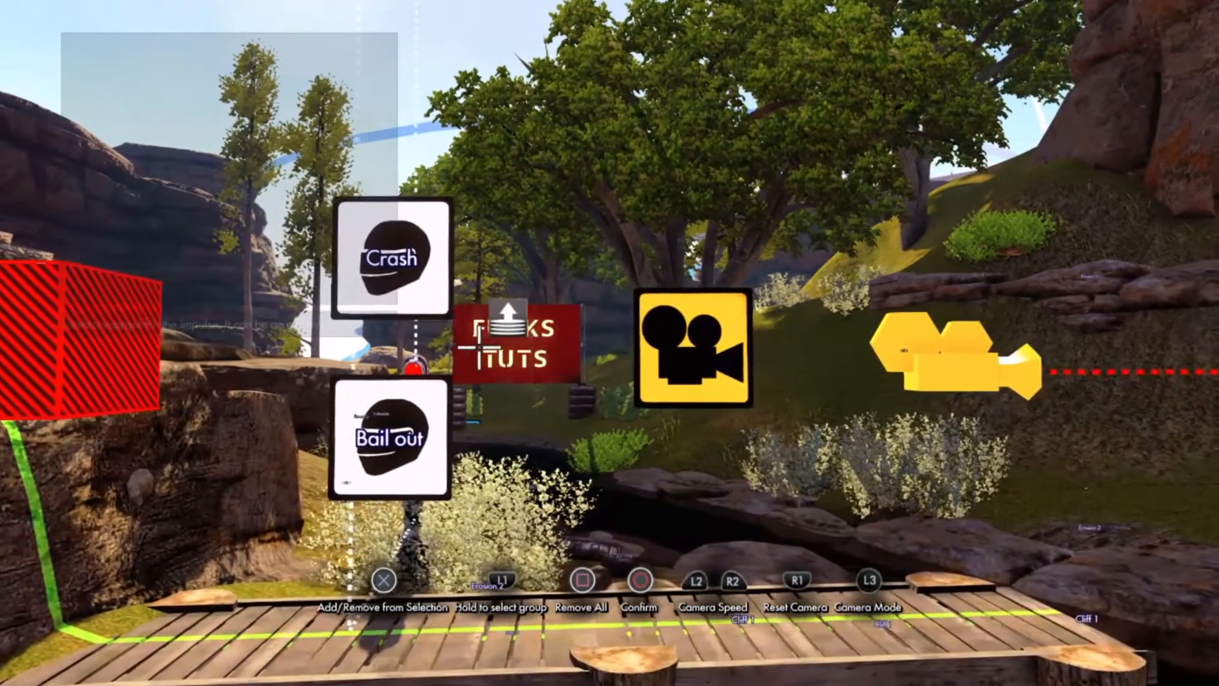
pyautogui.press('Escape')
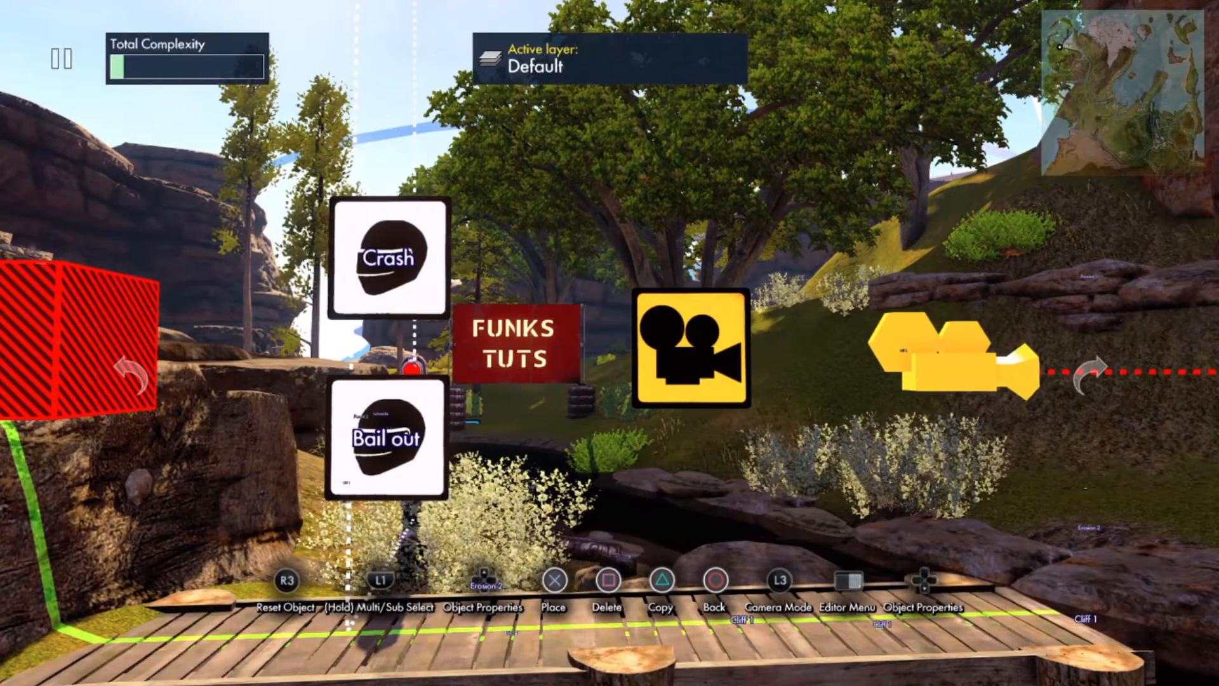
pyautogui.press('Return')
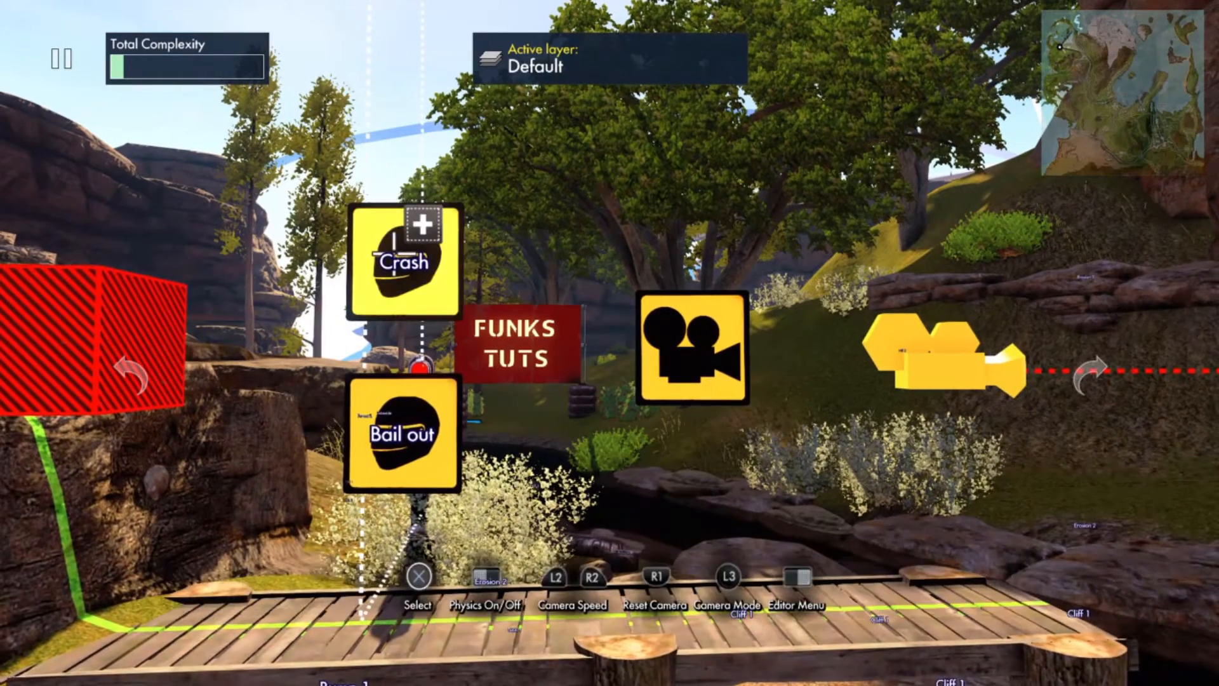
# Select the Crash and Bail out triggers together and assign the Camera event as their Event/Filter target
pyautogui.click(394, 308)
pyautogui.click(407, 413)
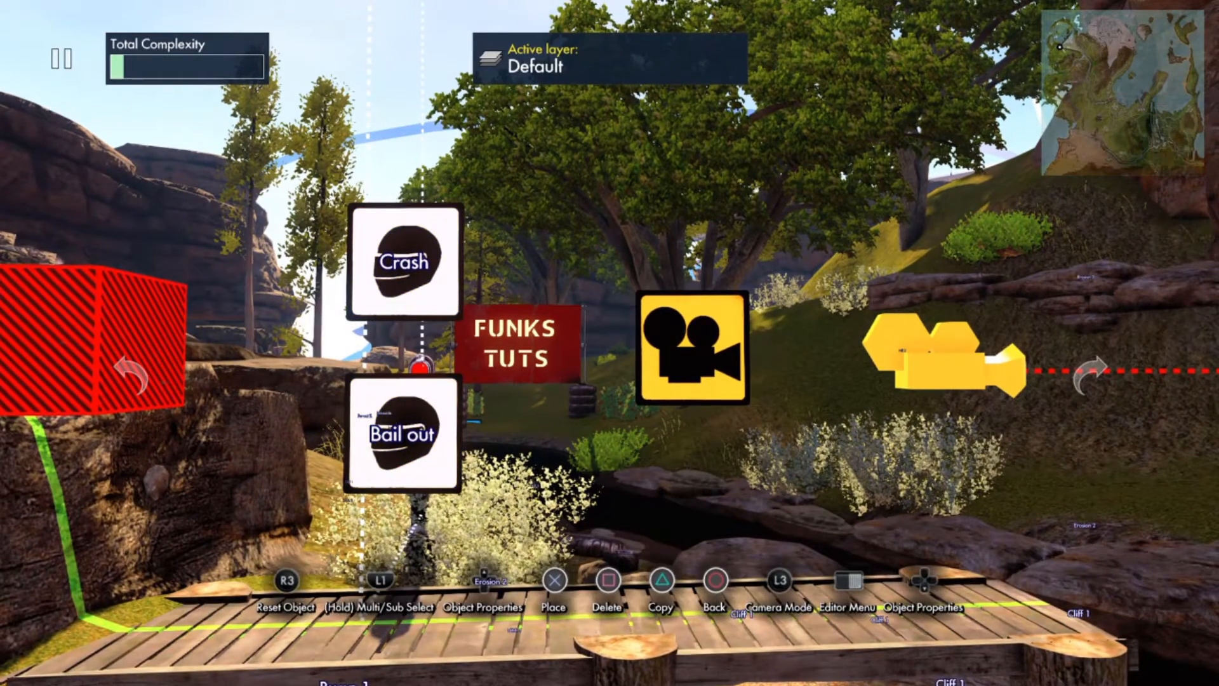
pyautogui.press('Return')
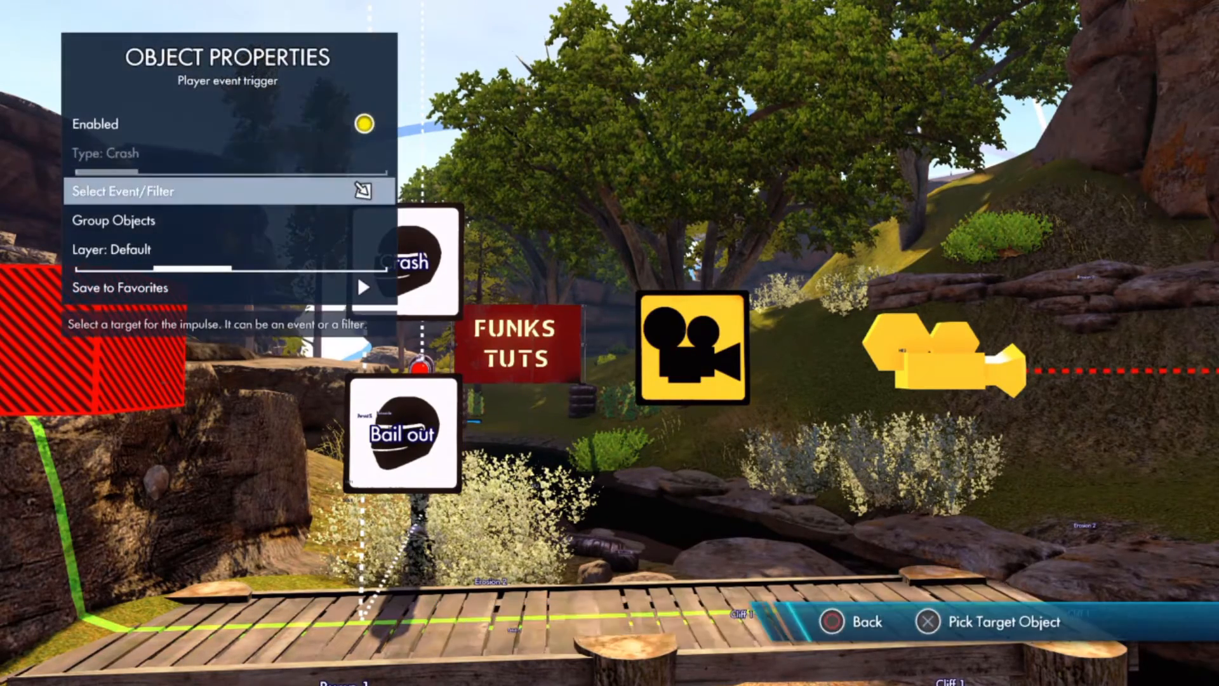
pyautogui.press('Return')
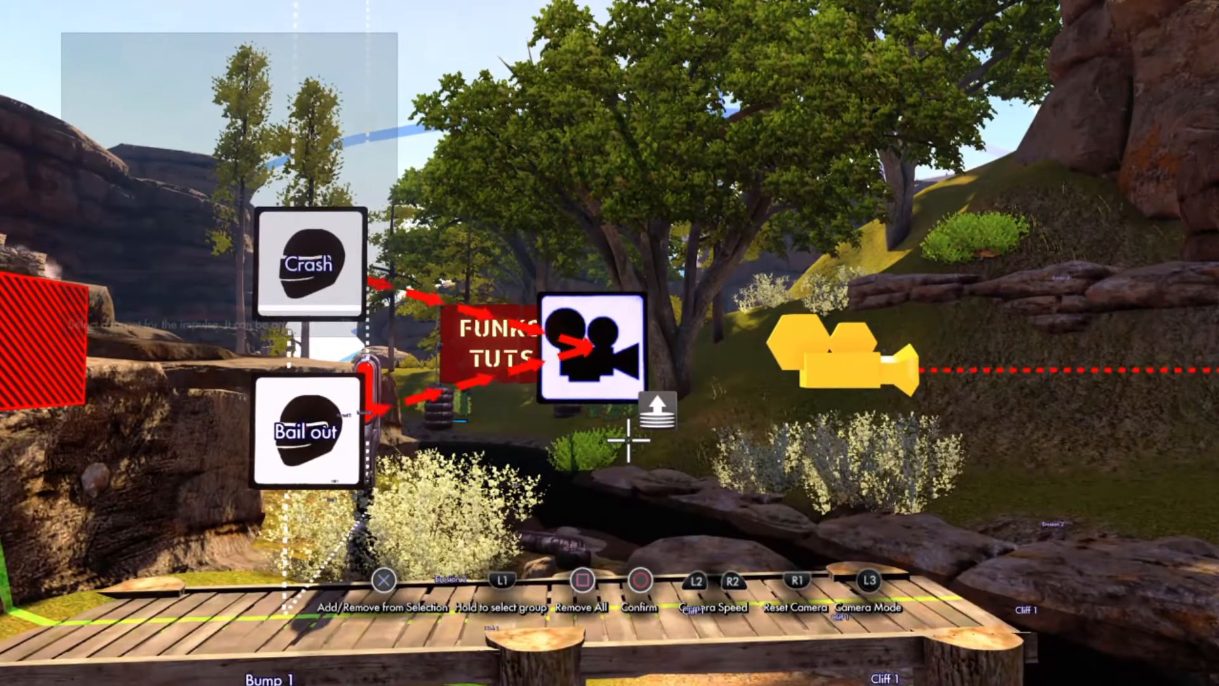
pyautogui.press('Escape')
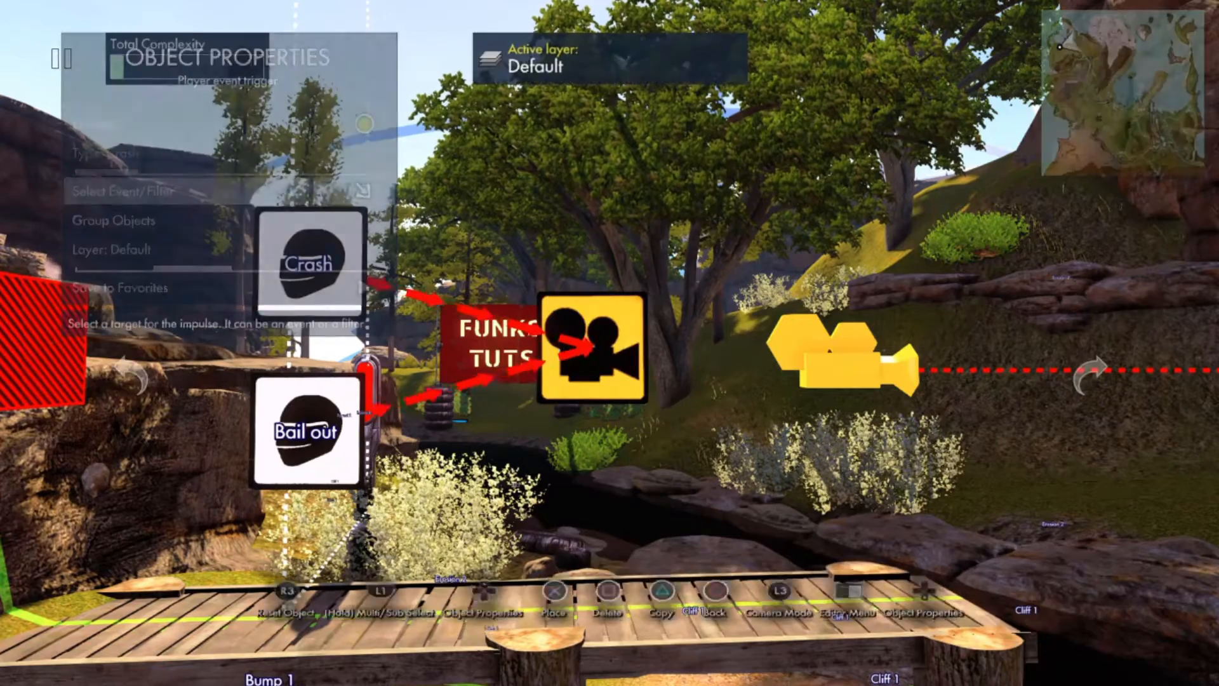
pyautogui.press('Escape')
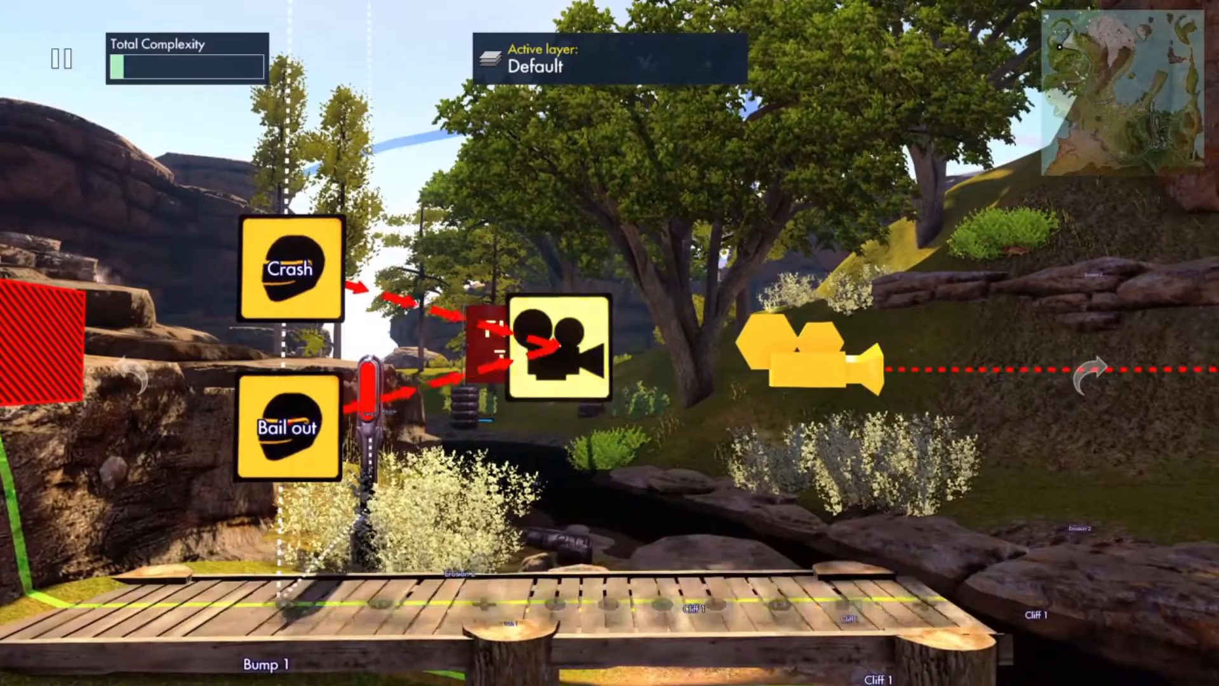
# Assign the Camera object beside the Camera event as the camera it activates
pyautogui.click(558, 348)
pyautogui.press('Up')
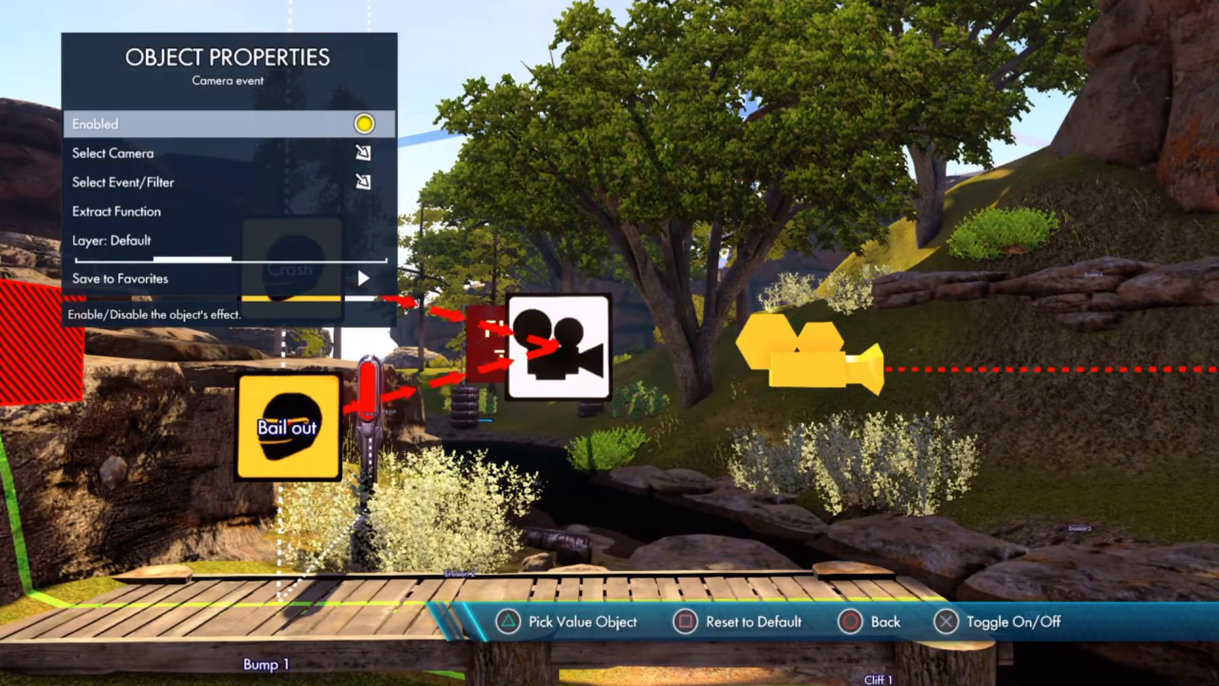
pyautogui.press('Down')
pyautogui.press('Return')
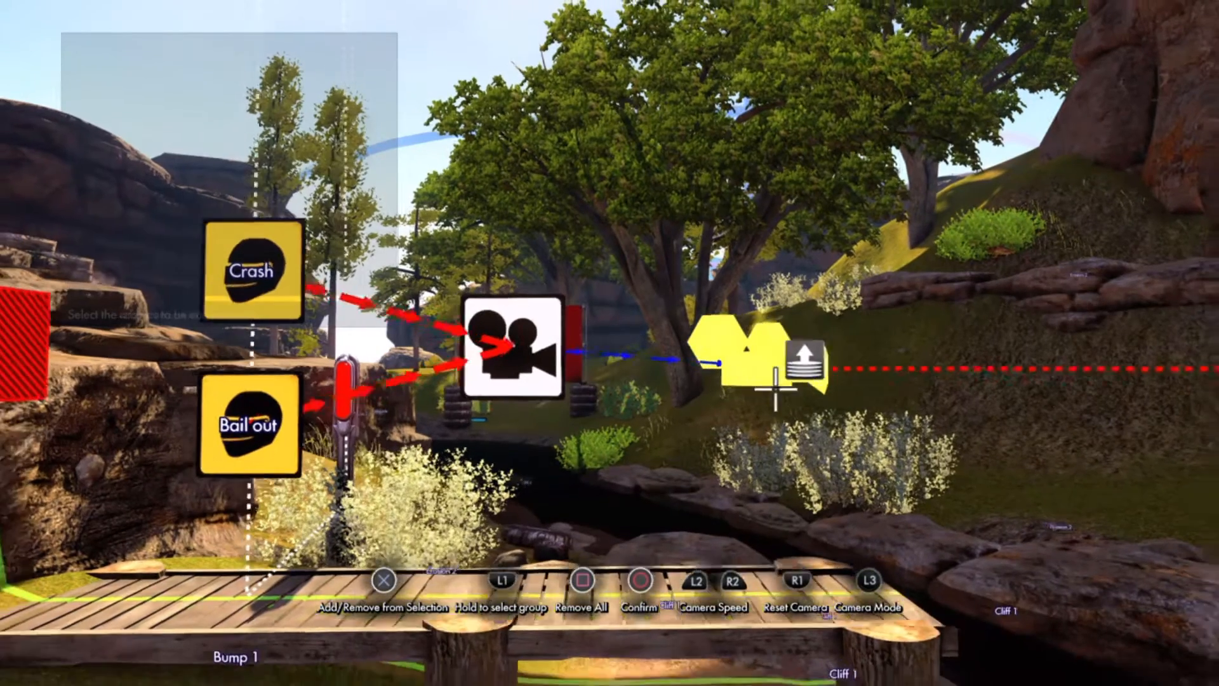
pyautogui.press('Return')
pyautogui.press('Escape')
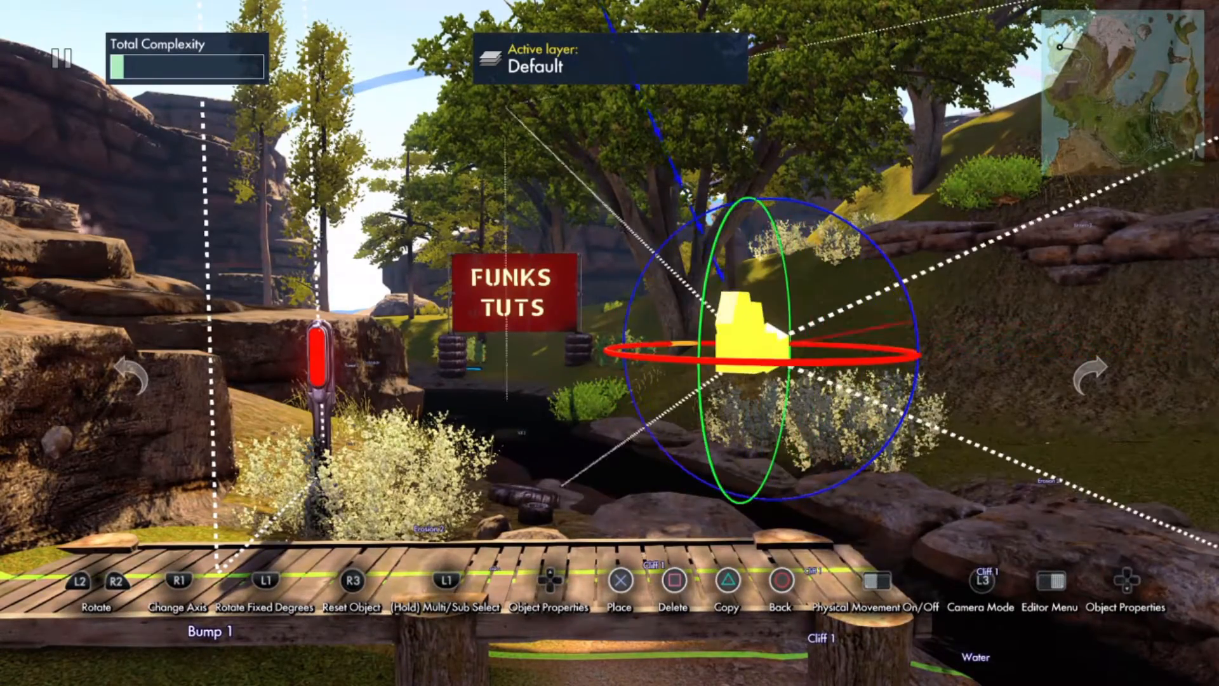
# Try to reposition the Camera object with its Move Camera option
pyautogui.press('Up')
pyautogui.press('Down')
pyautogui.press('Down')
pyautogui.press('Down')
pyautogui.press('Down')
pyautogui.press('Down')
pyautogui.press('Down')
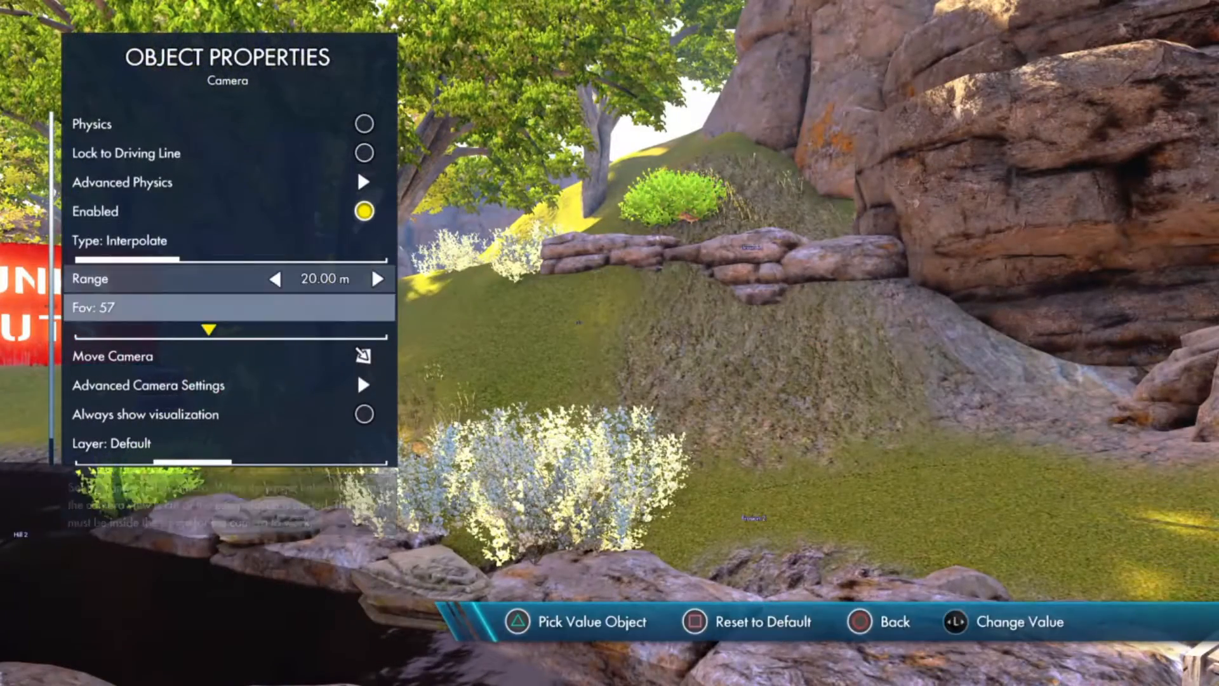
pyautogui.press('Down')
pyautogui.press('Return')
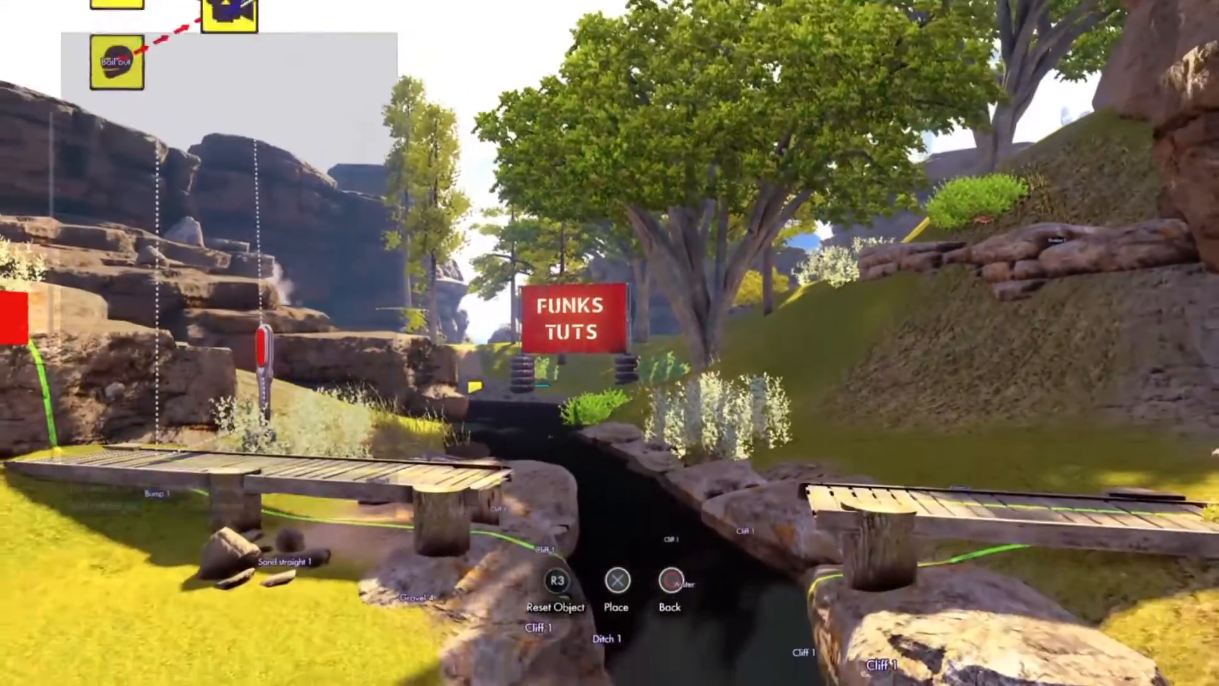
pyautogui.press('Escape')
pyautogui.press('Escape')
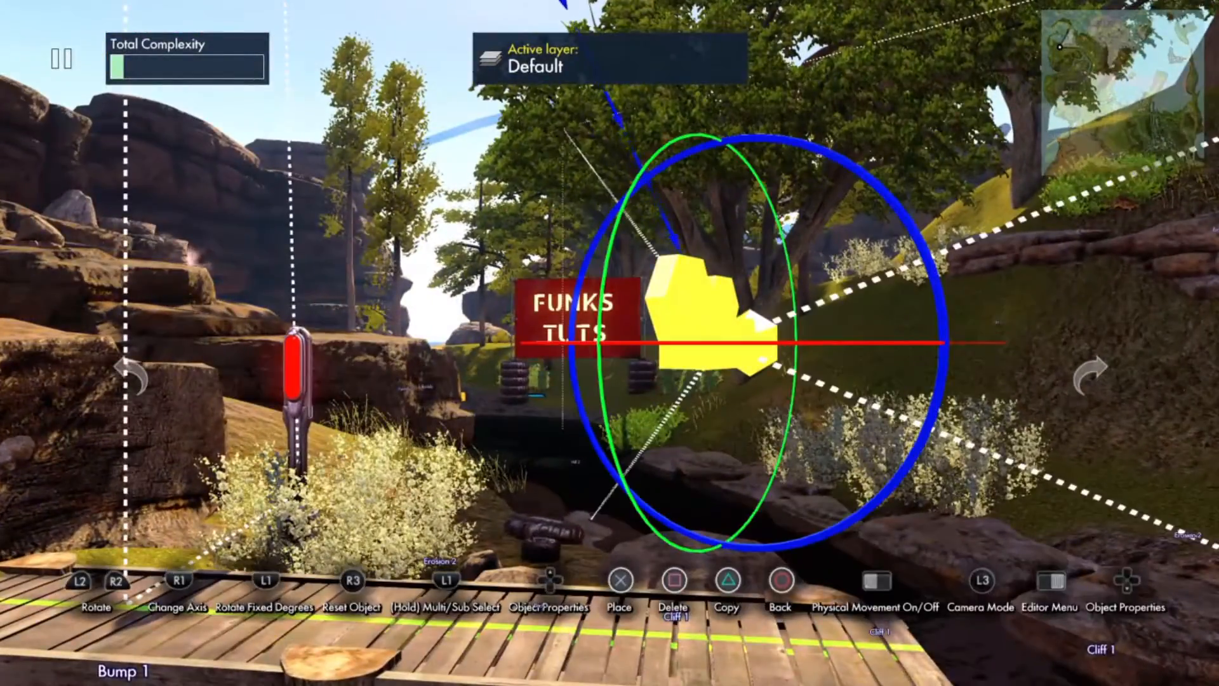
# Examine the Camera object's properties, including the Type and Range settings
pyautogui.press('Up')
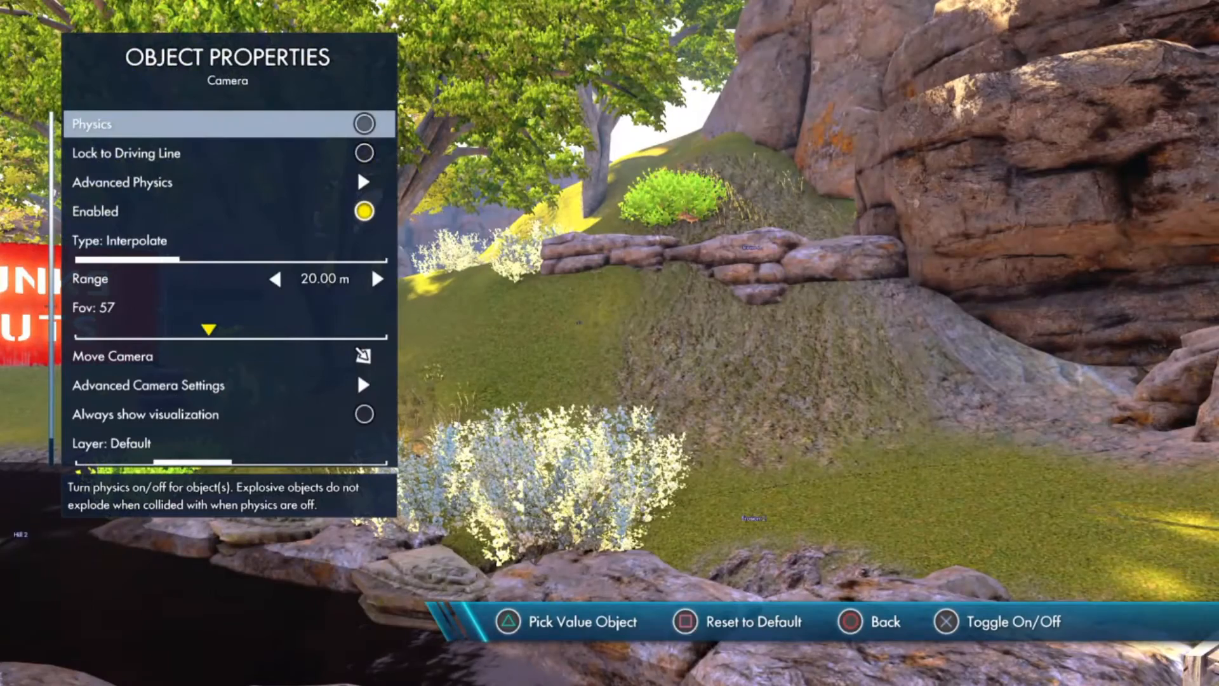
pyautogui.press('Down')
pyautogui.press('Down')
pyautogui.press('Down')
pyautogui.press('Down')
pyautogui.press('Down')
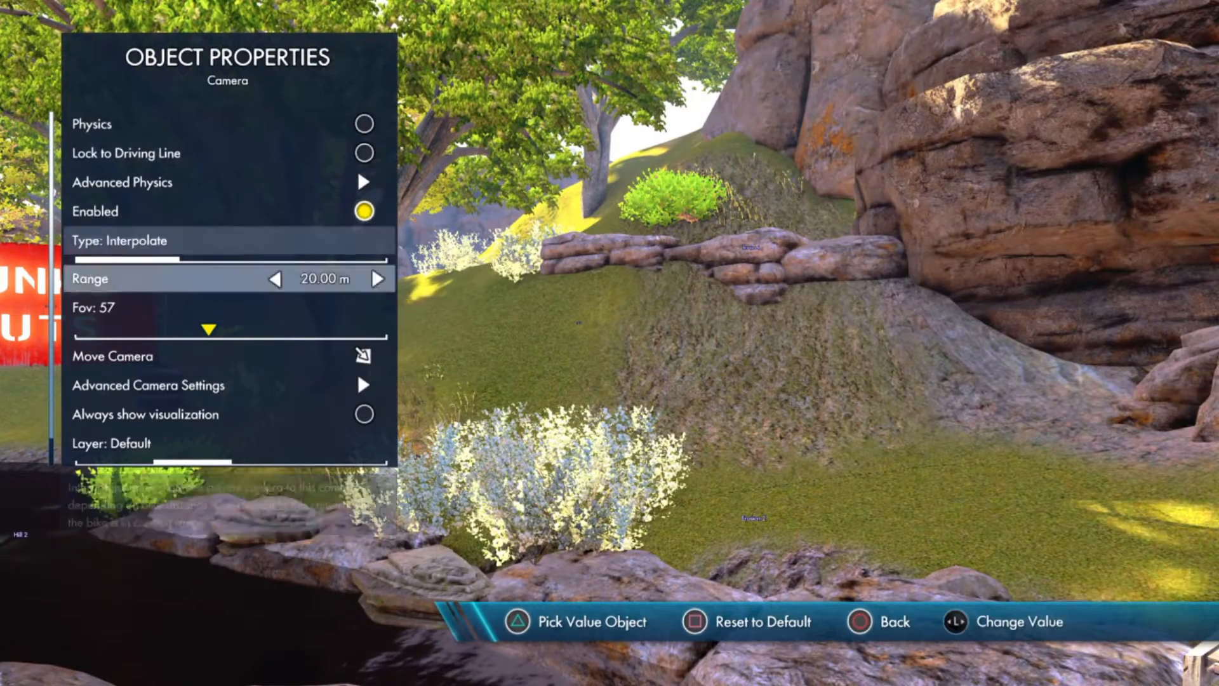
pyautogui.press('Down')
pyautogui.press('Escape')
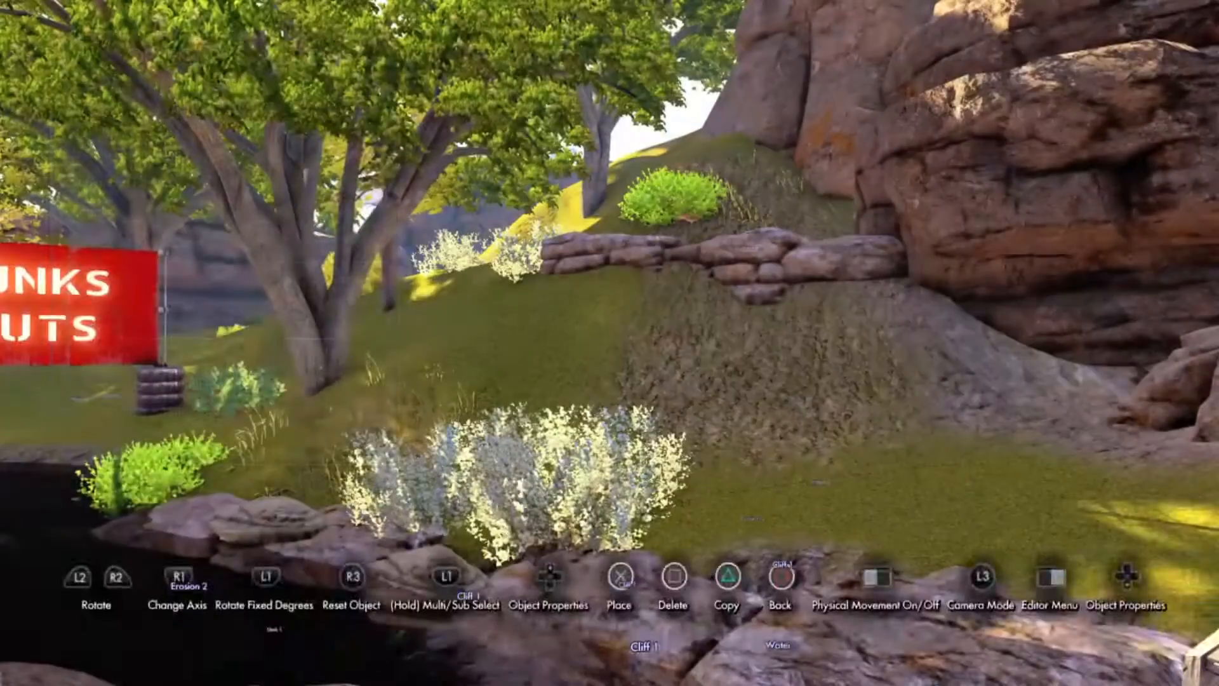
# Reposition the Camera object with Move Camera so its view frames the water gap between the two wooden bridges
pyautogui.press('Up')
pyautogui.press('Down')
pyautogui.press('Down')
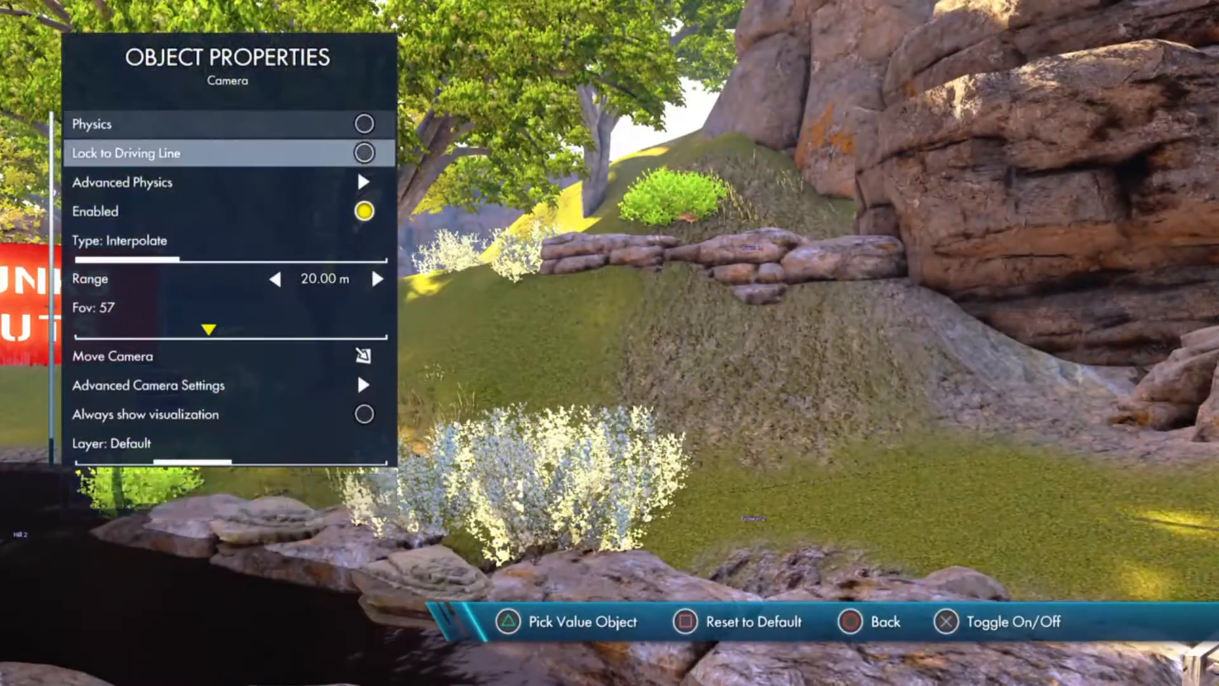
pyautogui.press('Down')
pyautogui.press('Down')
pyautogui.press('Down')
pyautogui.press('Down')
pyautogui.press('Return')
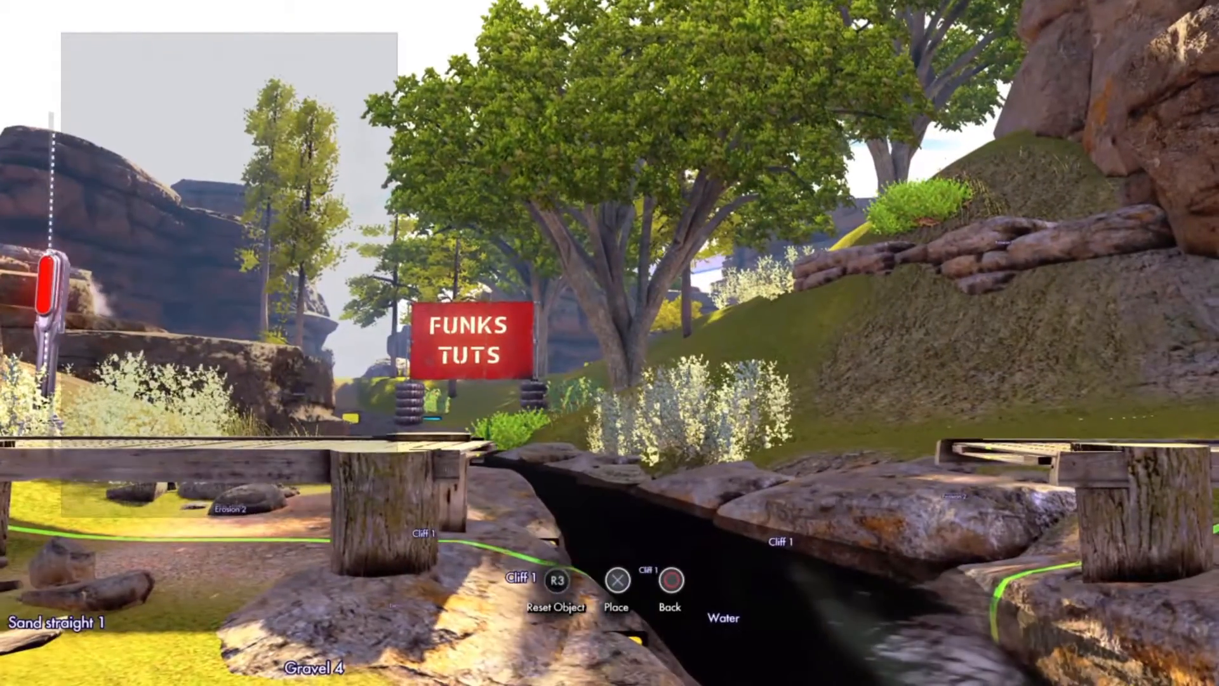
pyautogui.press('Escape')
pyautogui.press('Escape')
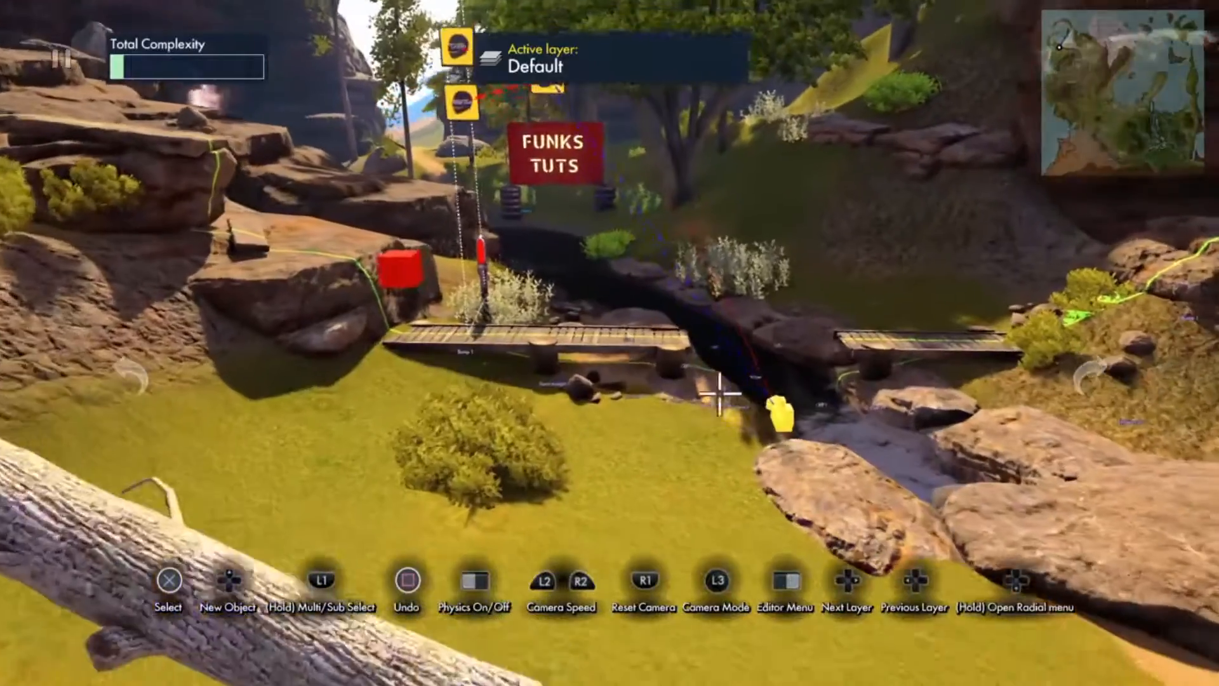
# Move the Fail area from the rocks down to the grass in front of the wooden bridge
pyautogui.click(222, 213)
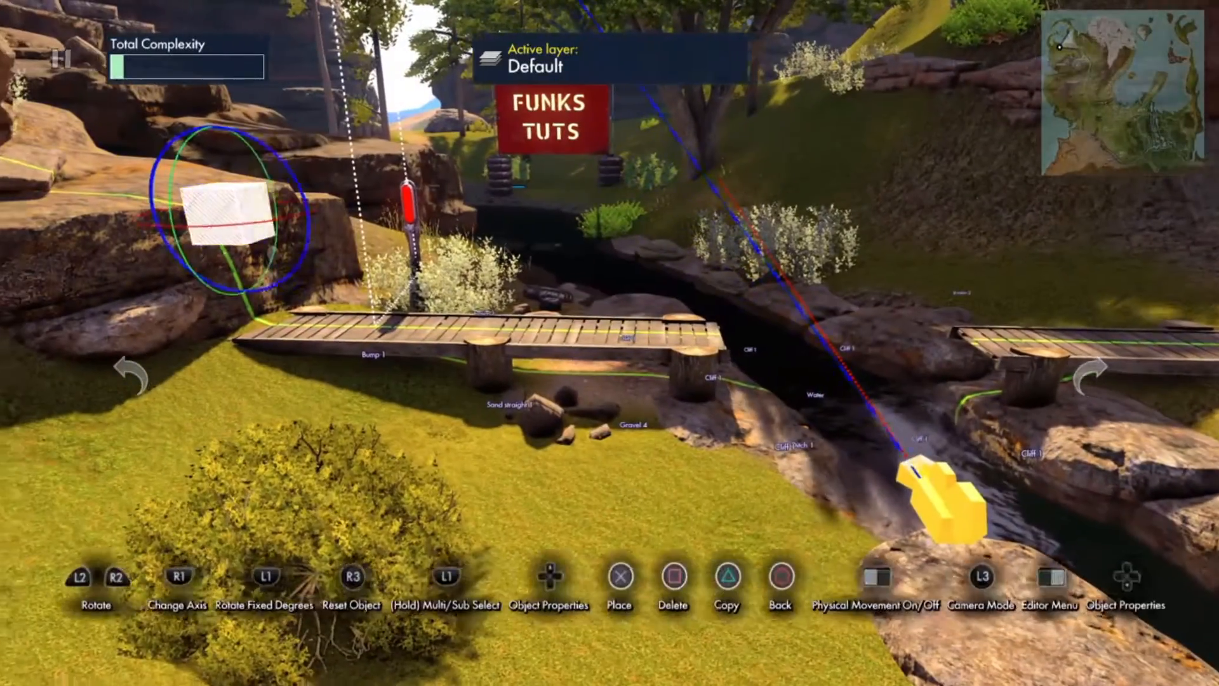
pyautogui.moveTo(222, 213); pyautogui.dragTo(441, 226)
pyautogui.click(490, 286)
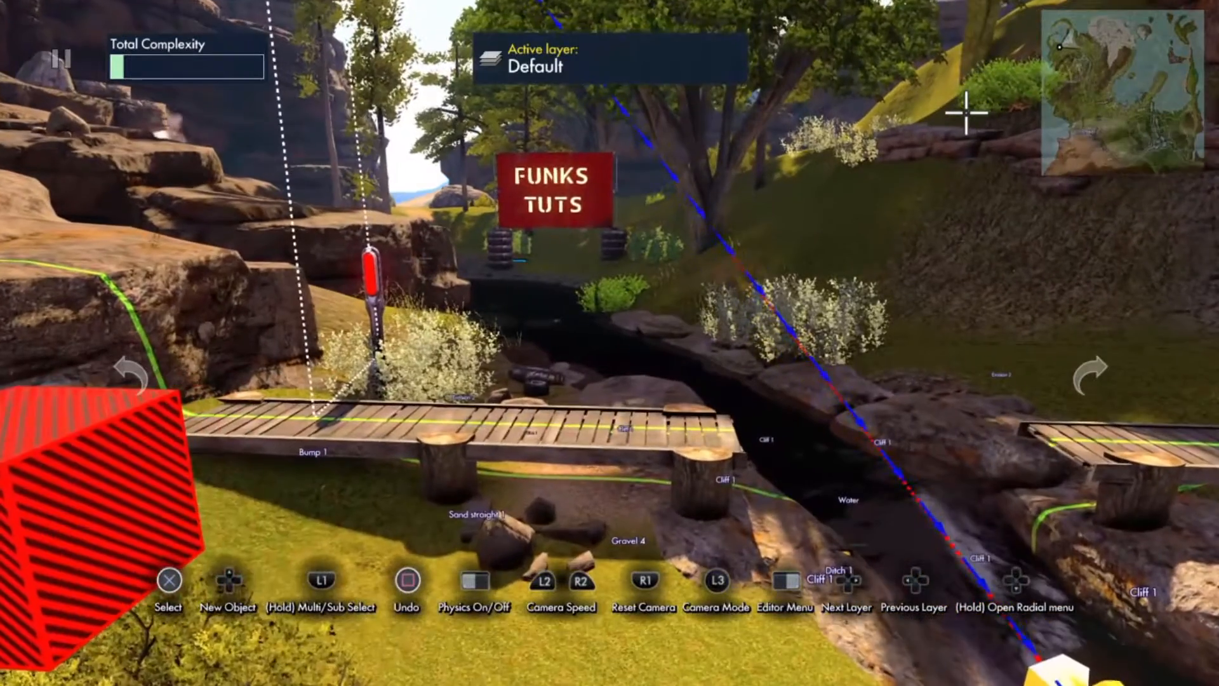
# Start a test run of the track and return to editing, with the view over the bridges
pyautogui.press('Escape')
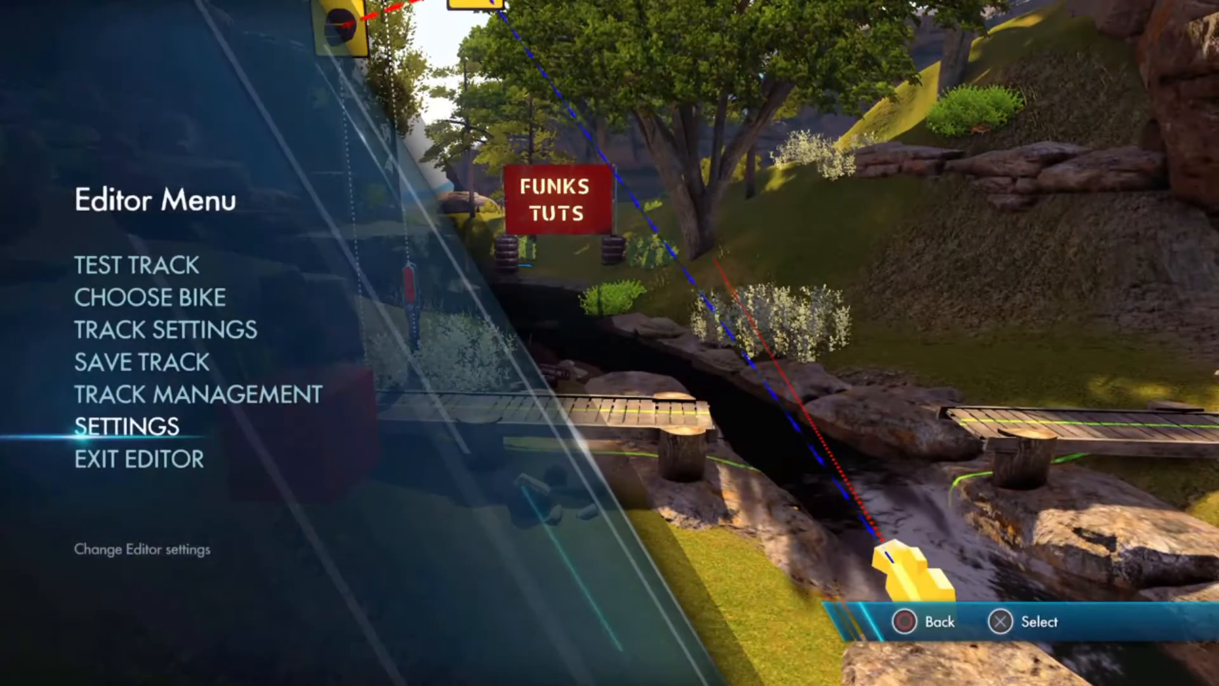
pyautogui.press('Return')
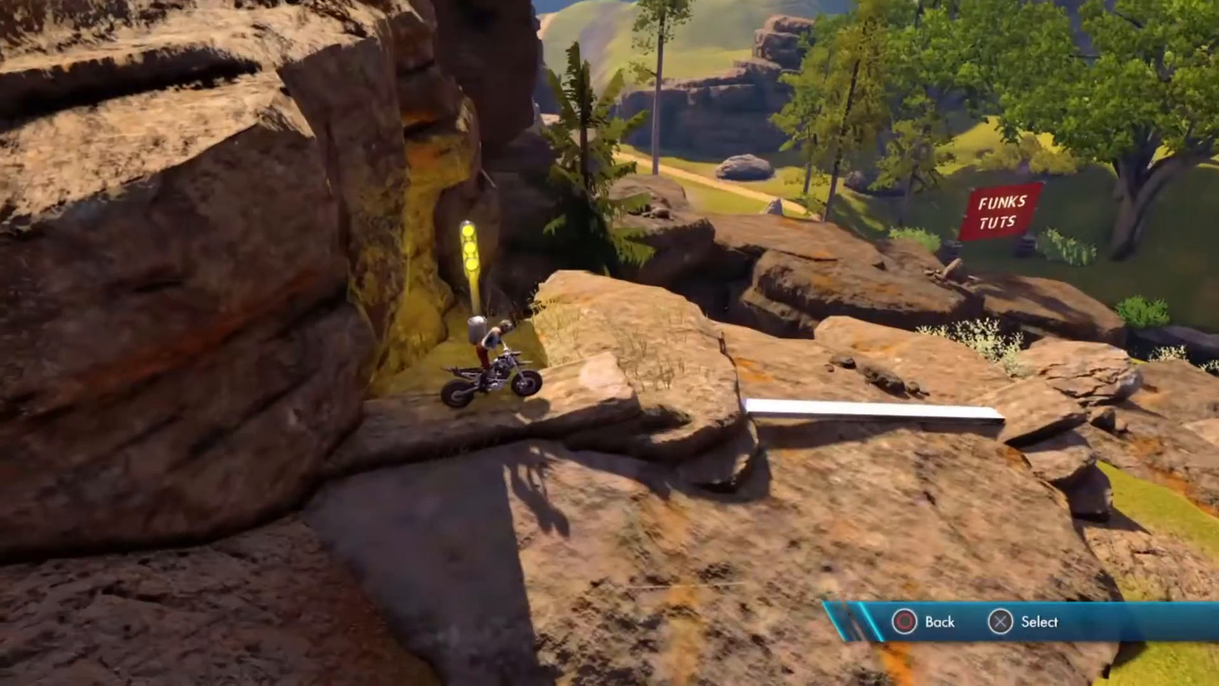
pyautogui.press('Up')
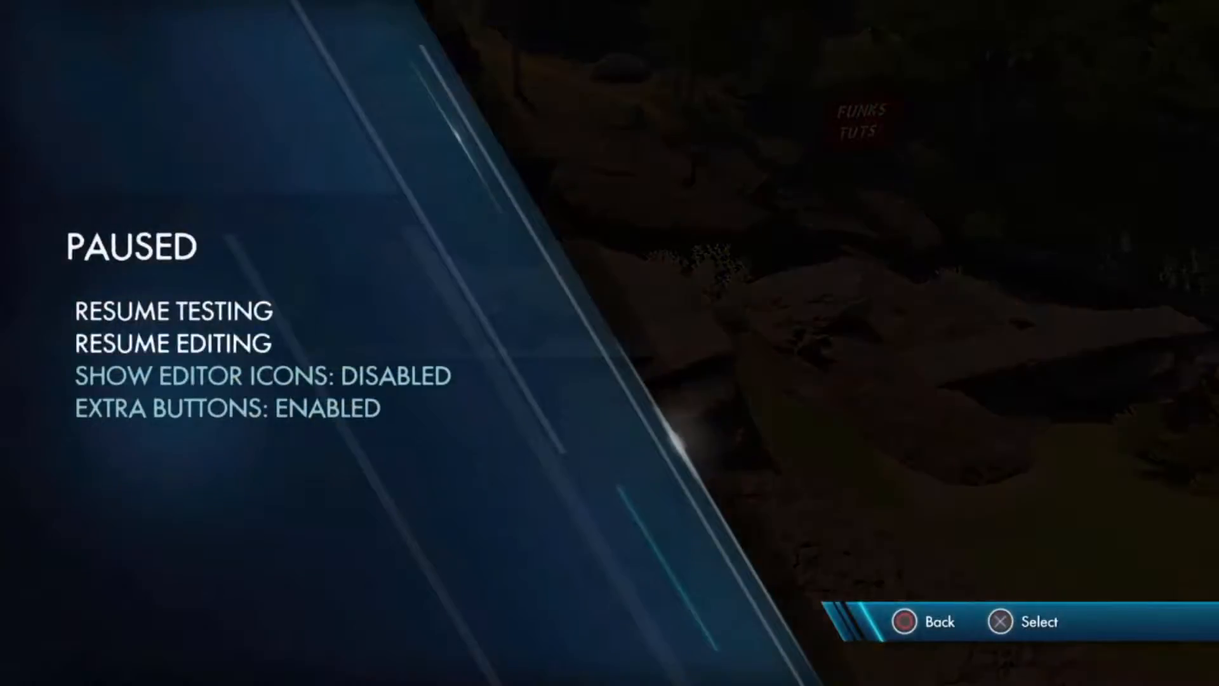
pyautogui.press('Return')
pyautogui.scroll(-5, 597, 297)
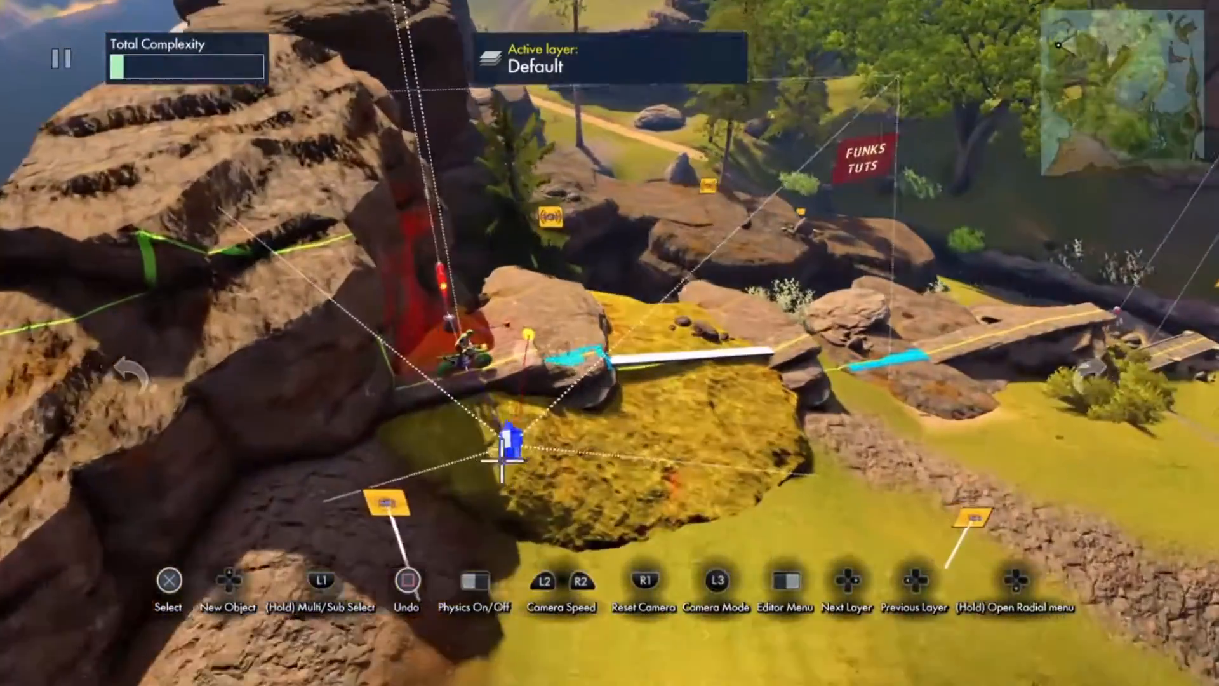
pyautogui.press('Right')
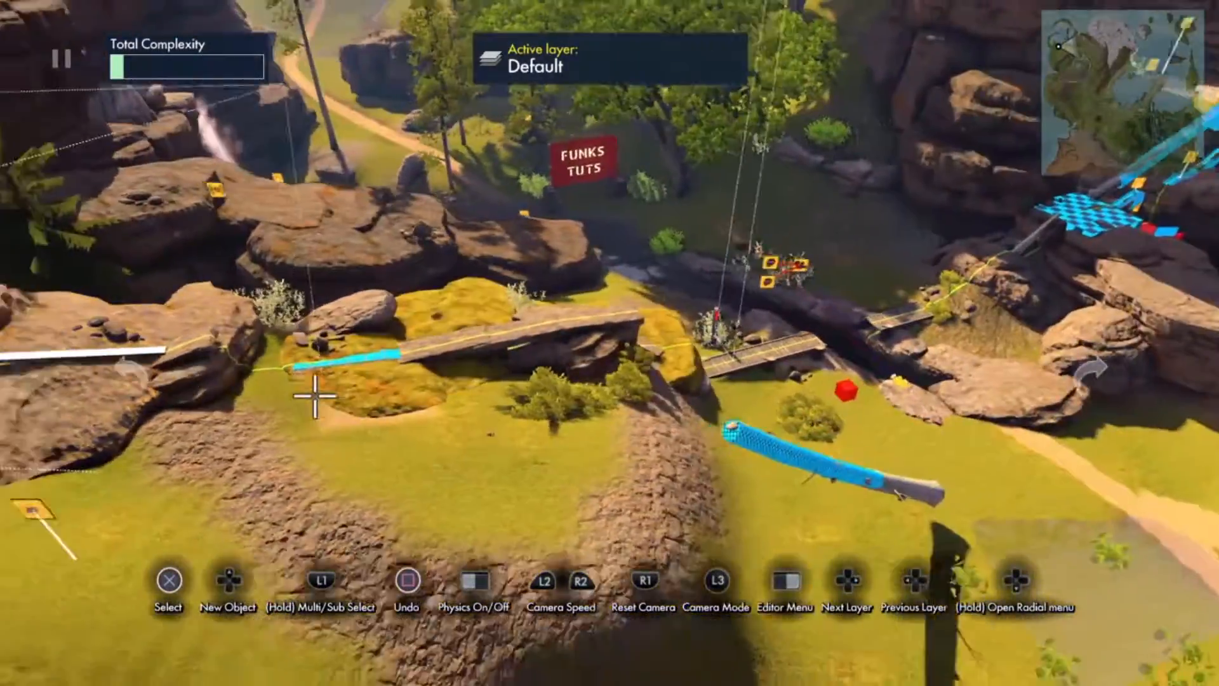
# Examine the Game Camera's properties beside the starting bike, including Reset to Defaults and Always show visualization
pyautogui.press('Left')
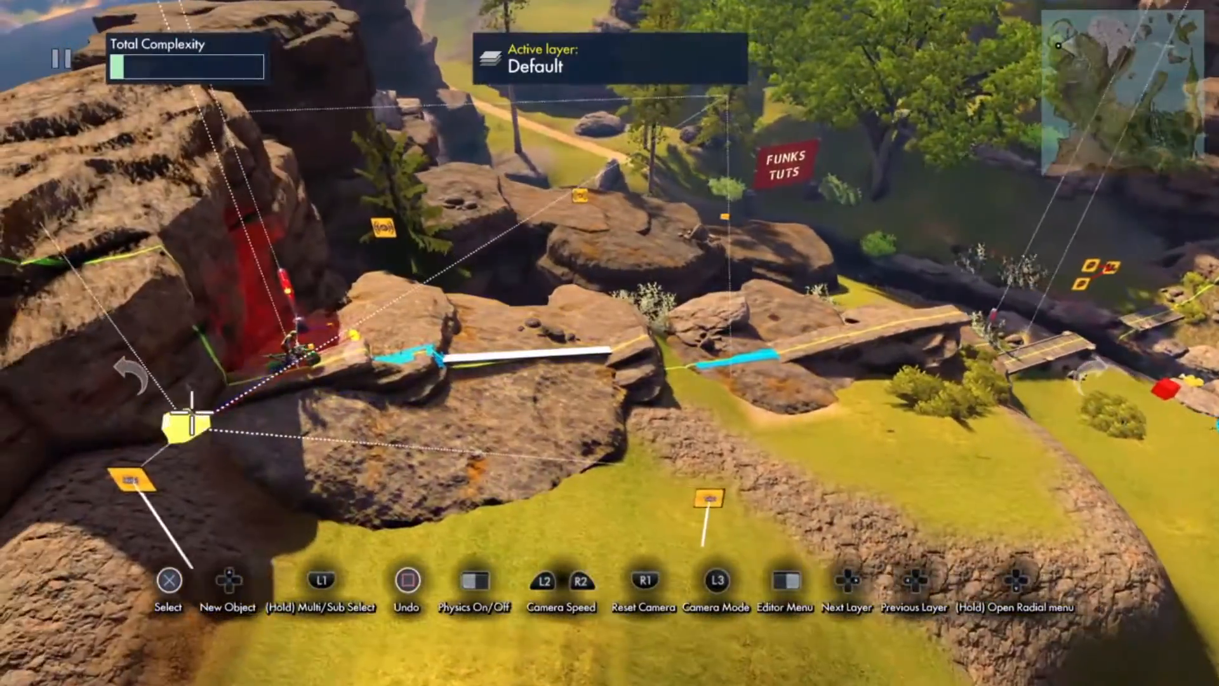
pyautogui.click(190, 411)
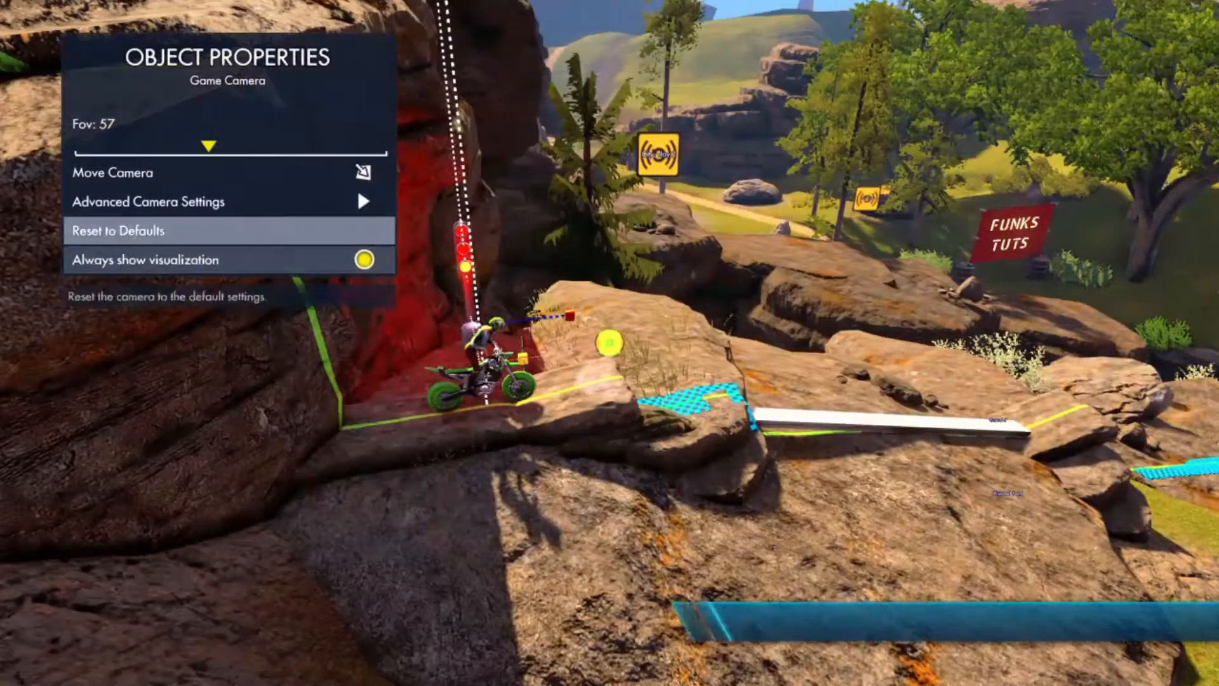
pyautogui.press('Up')
pyautogui.press('Escape')
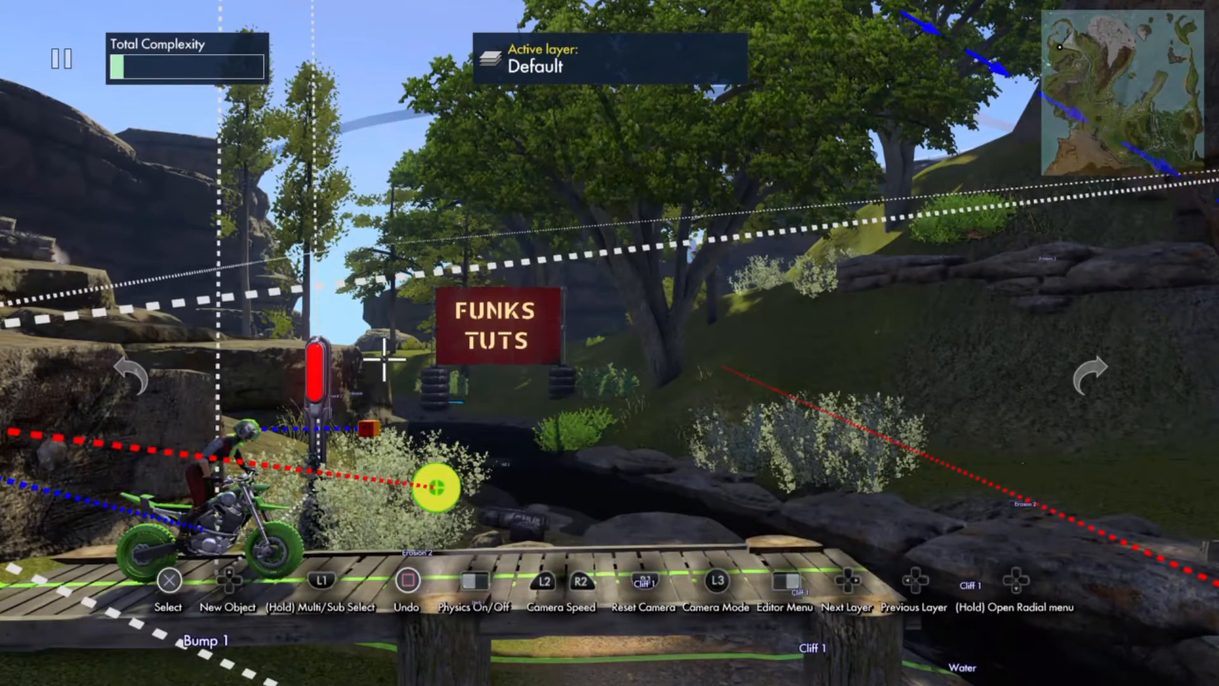
# Switch off the Enabled option in the properties of the Camera object that frames the water gap
pyautogui.press('Escape')
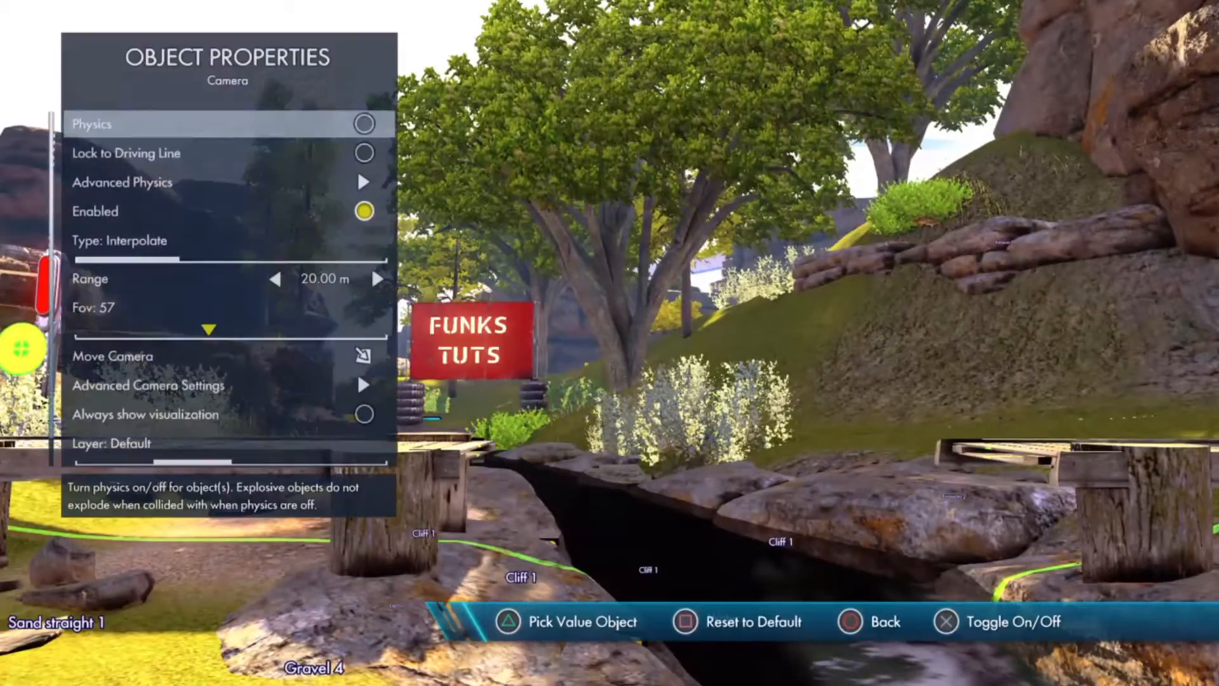
pyautogui.press('Down')
pyautogui.press('Down')
pyautogui.press('Down')
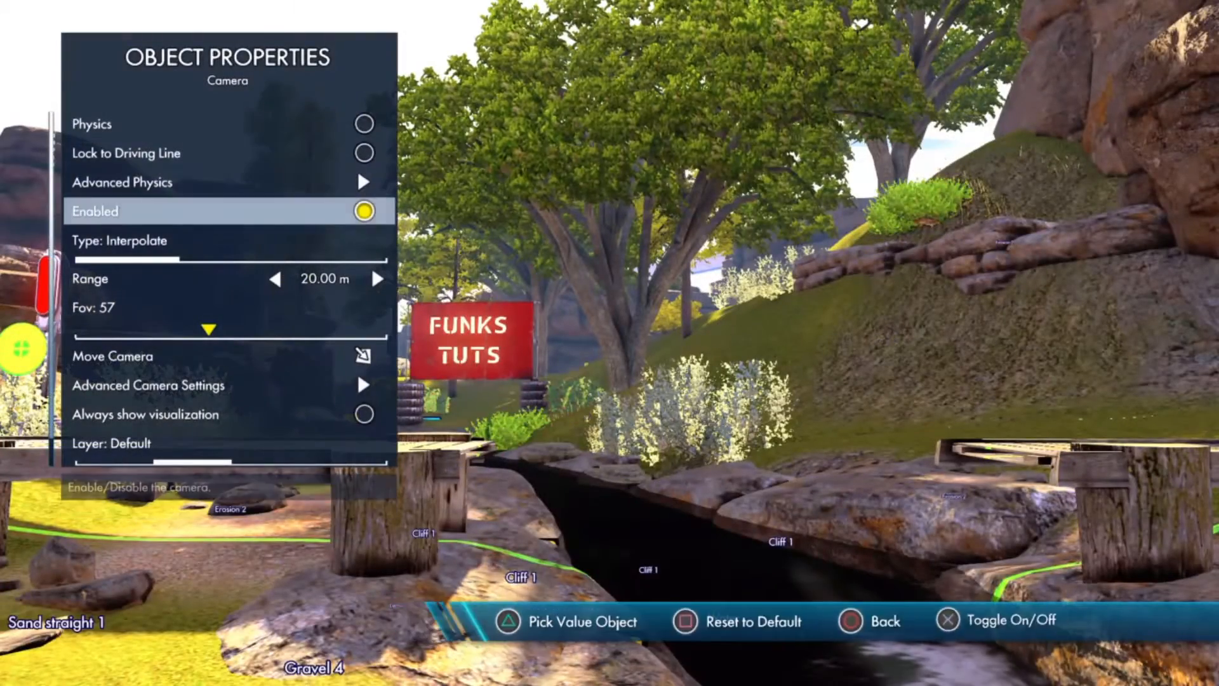
pyautogui.press('Return')
# Start a test run from the editor to check the crash camera view, and return to editing
pyautogui.press('Escape')
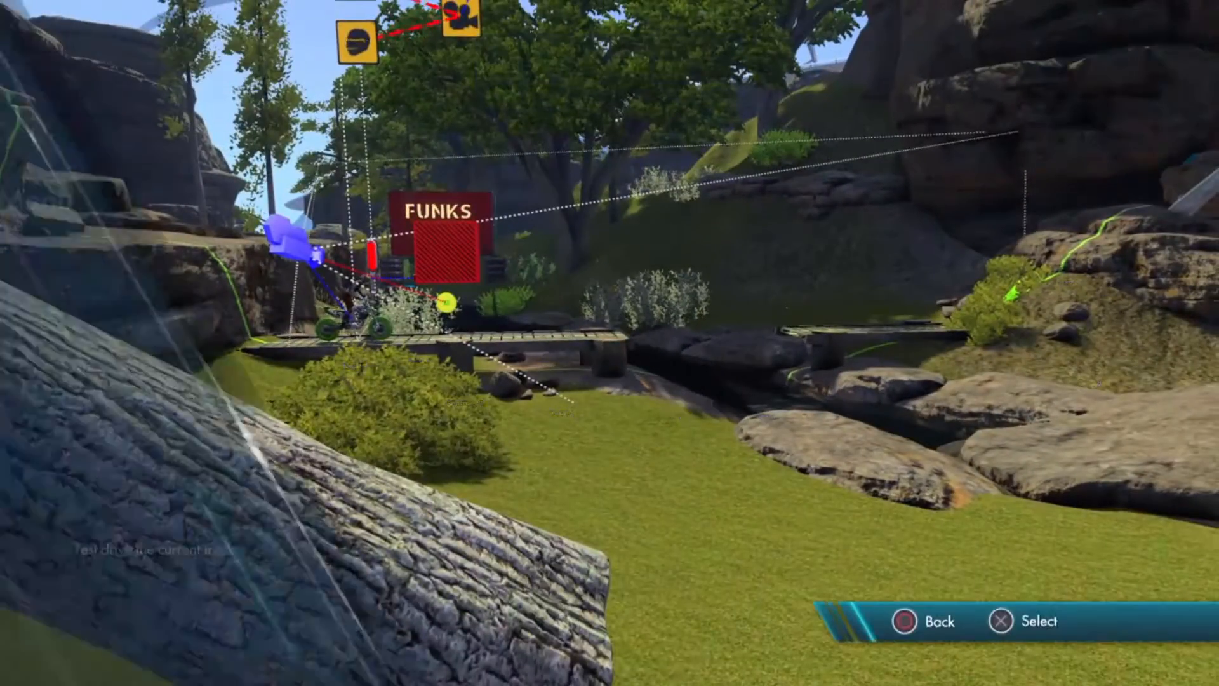
pyautogui.press('Return')
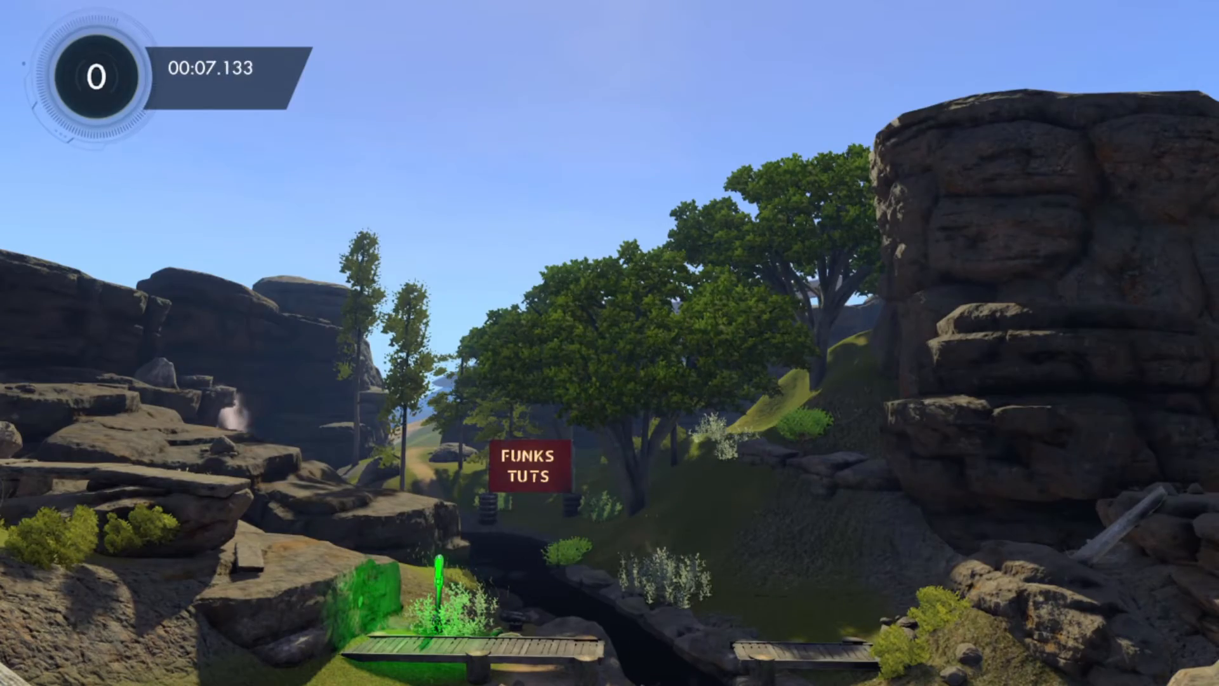
pyautogui.press('Escape')
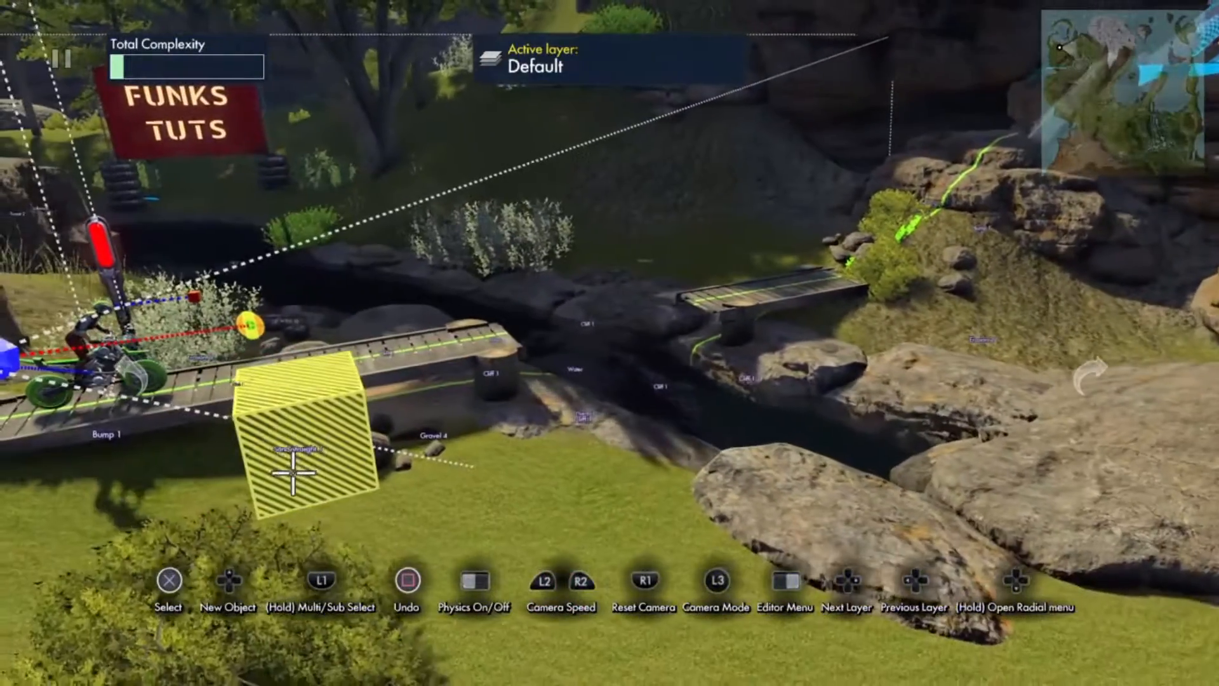
# Move the Fail area from the grass onto the deck at the end of the first wooden bridge
pyautogui.press('Escape')
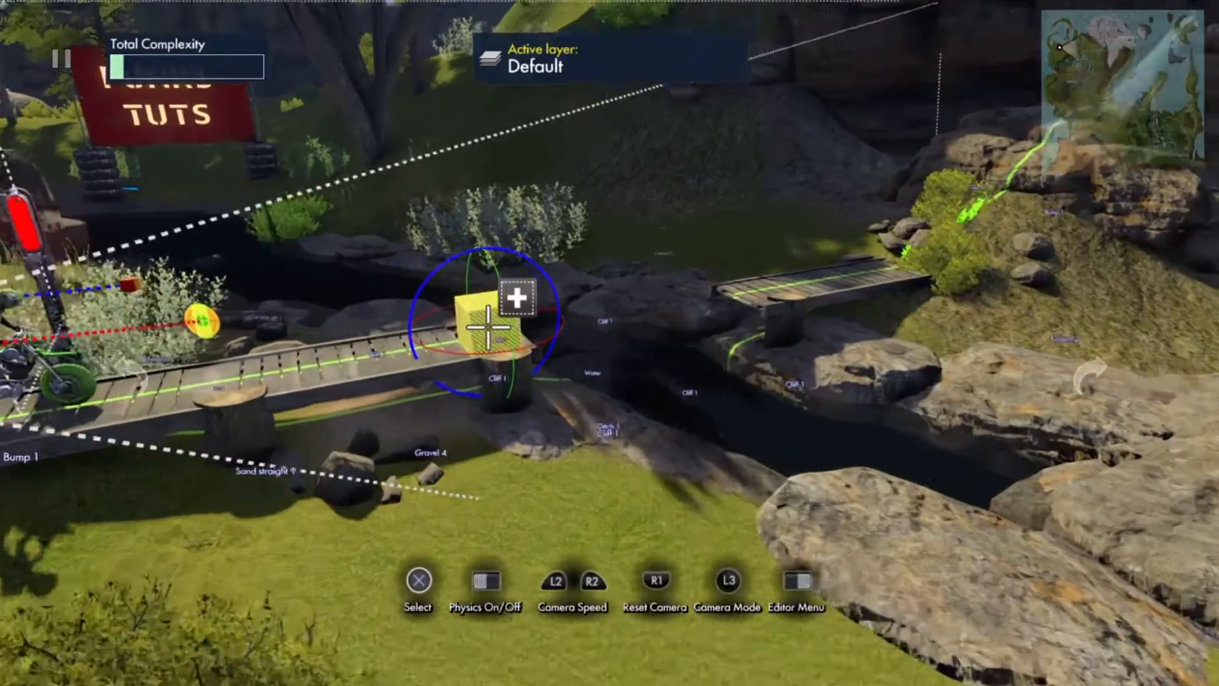
pyautogui.press('Return')
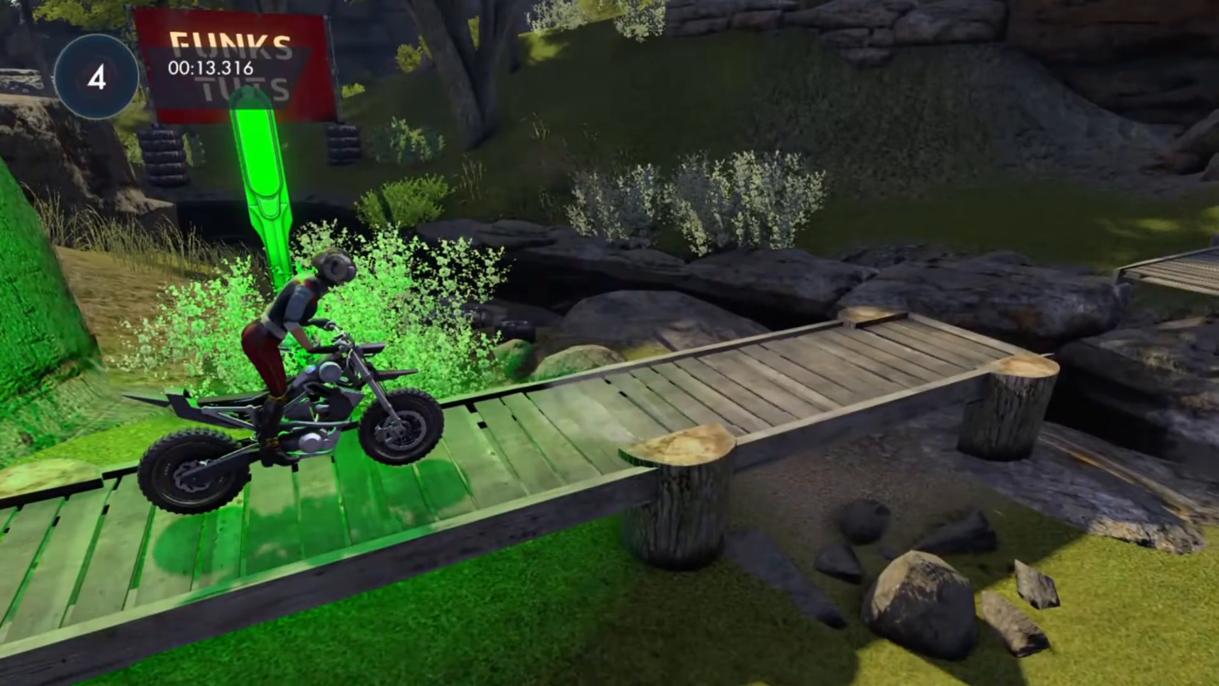
# Set Show Editor Icons to Enabled while the test is paused, and resume riding
pyautogui.press('Escape')
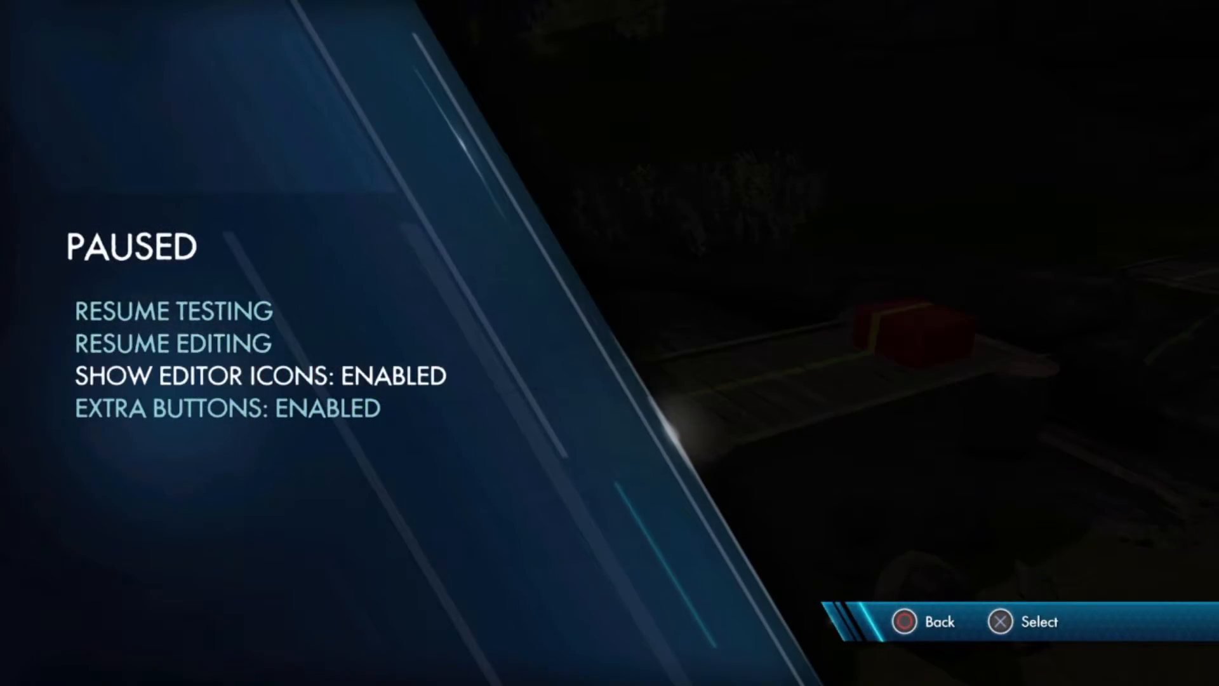
pyautogui.press('Escape')
pyautogui.press('Up')
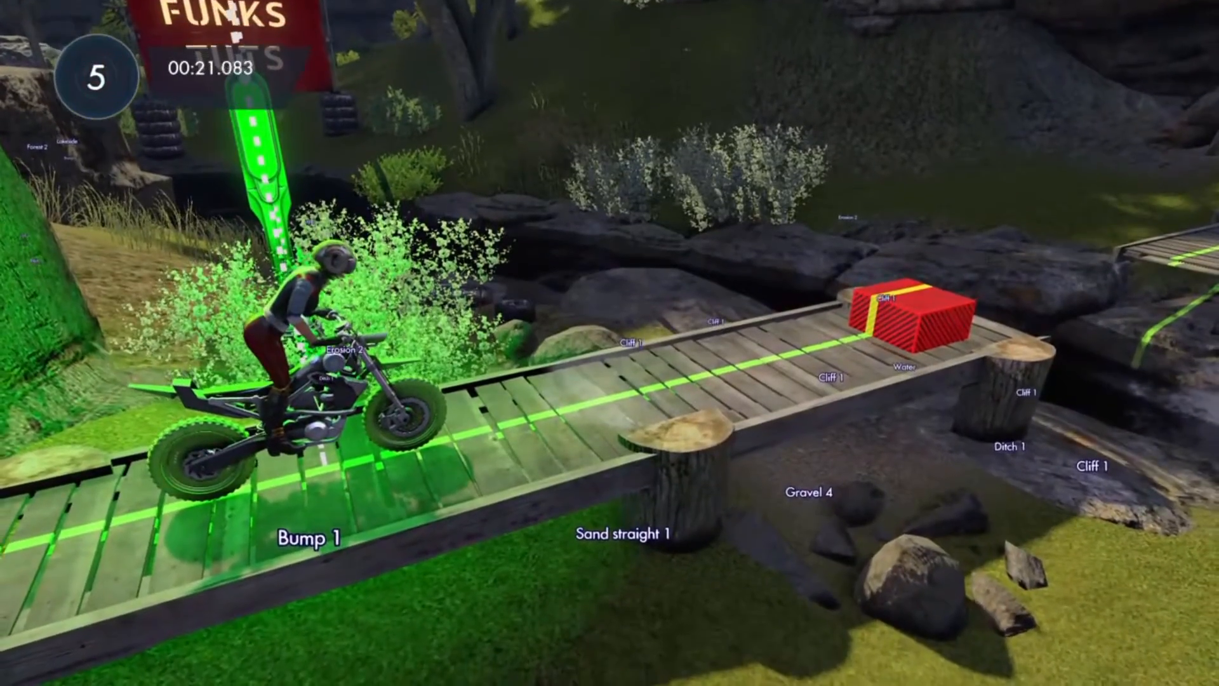
# Restart from the checkpoint, ride into the Fail area to trigger the crash camera, and resume editing
pyautogui.press('BackSpace')
pyautogui.press('Up')
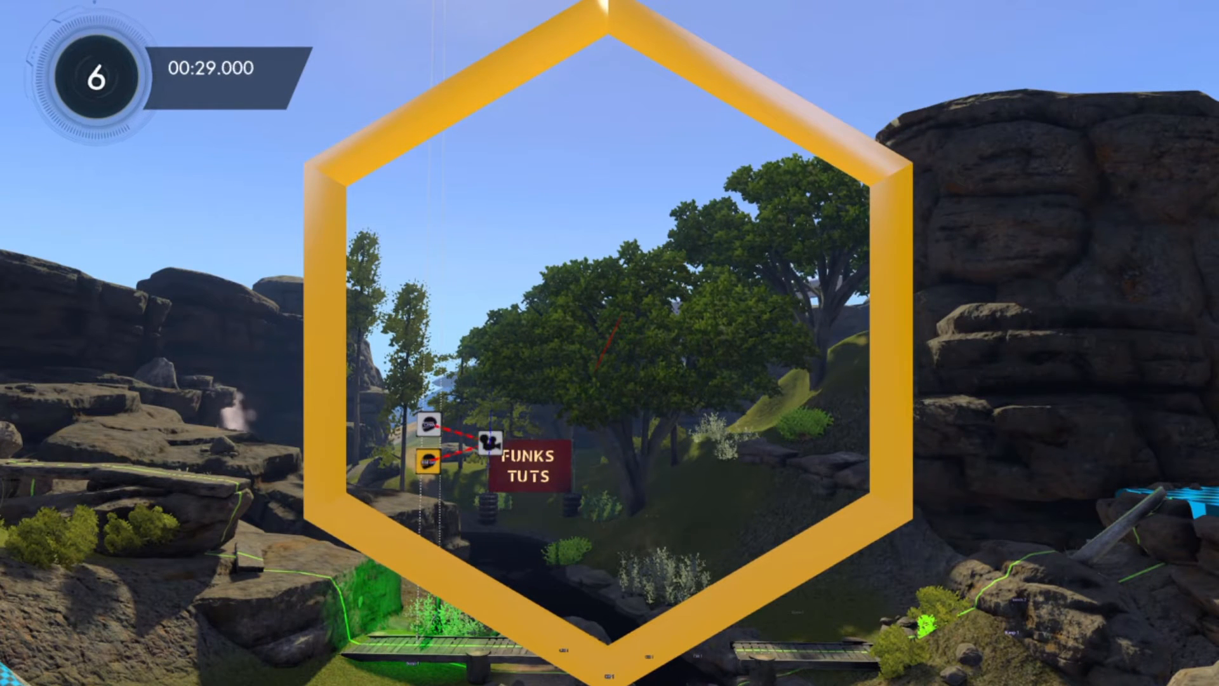
pyautogui.press('Escape')
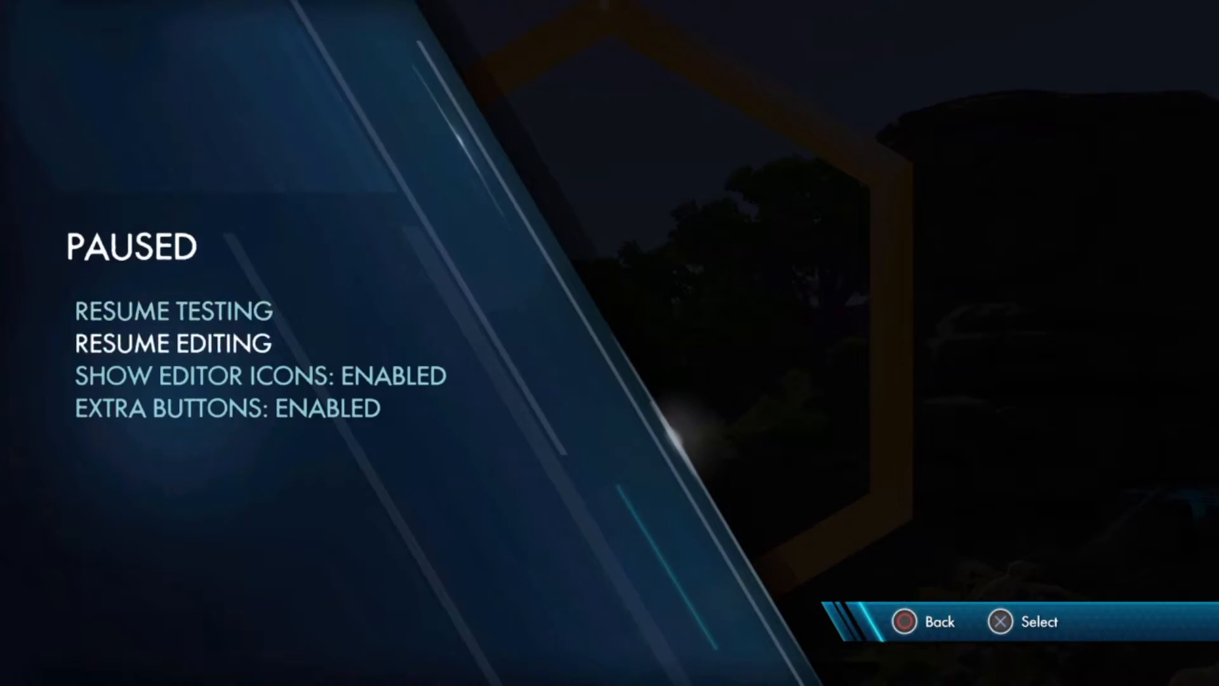
pyautogui.press('Return')
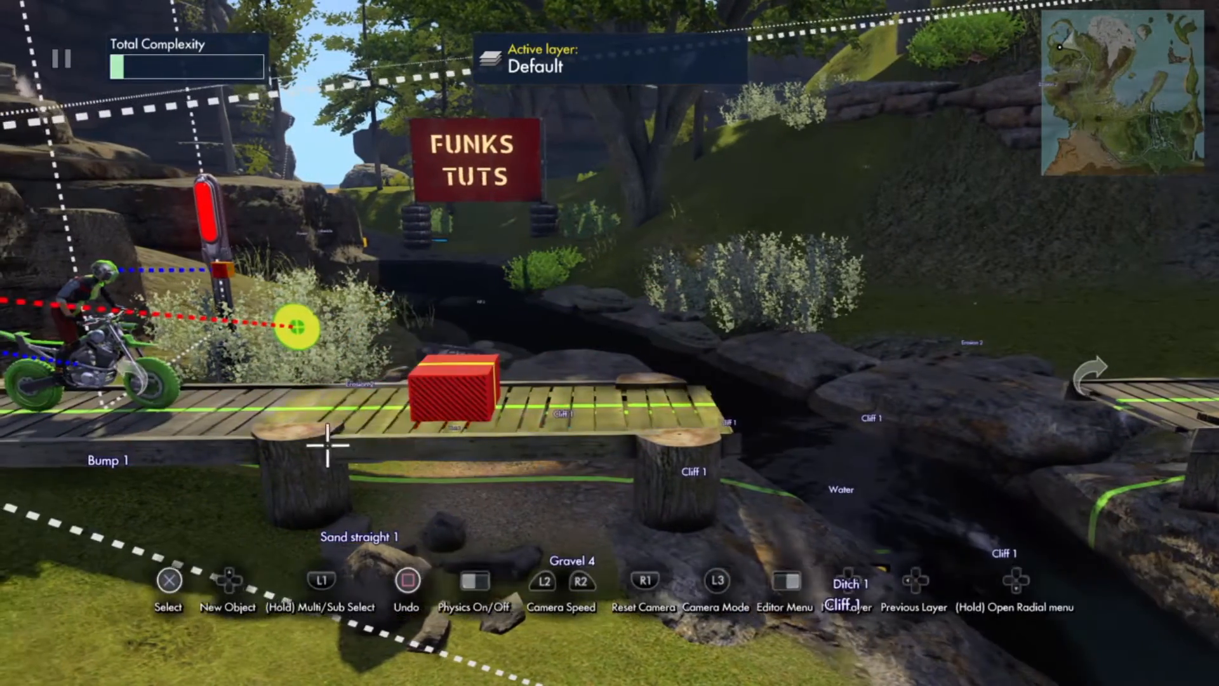
# Stand a log support upright through the bridge deck near its end, and place the Fail area against the log
pyautogui.click(326, 440)
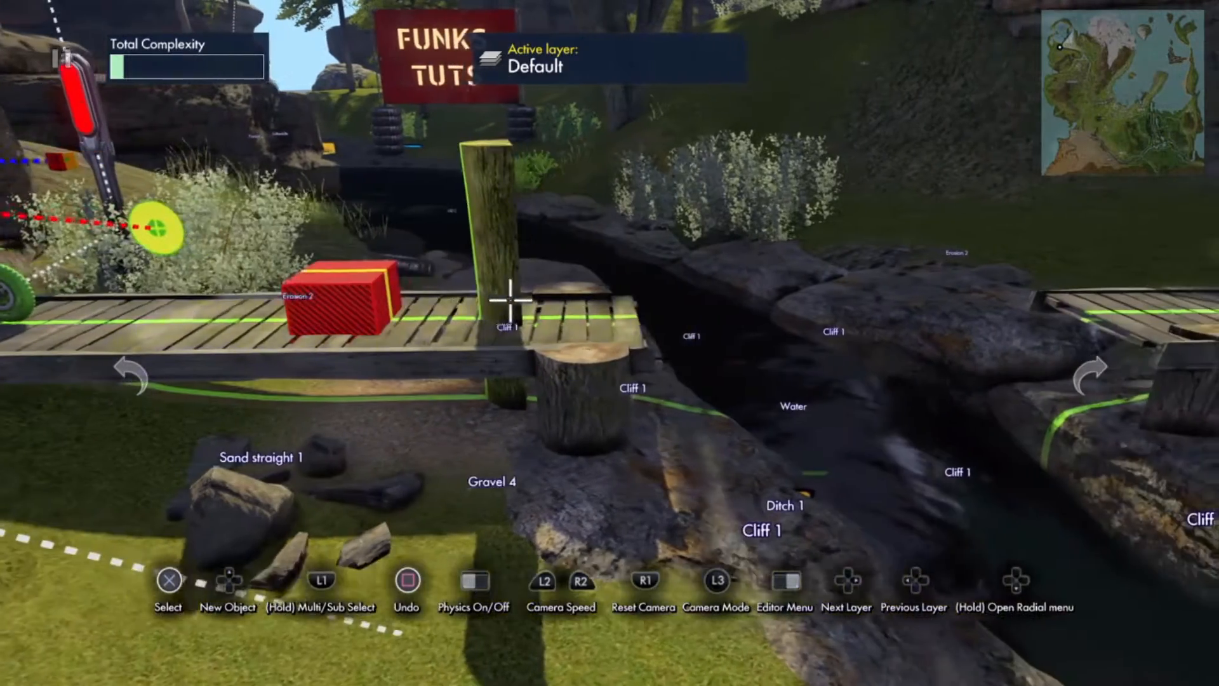
pyautogui.click(406, 298)
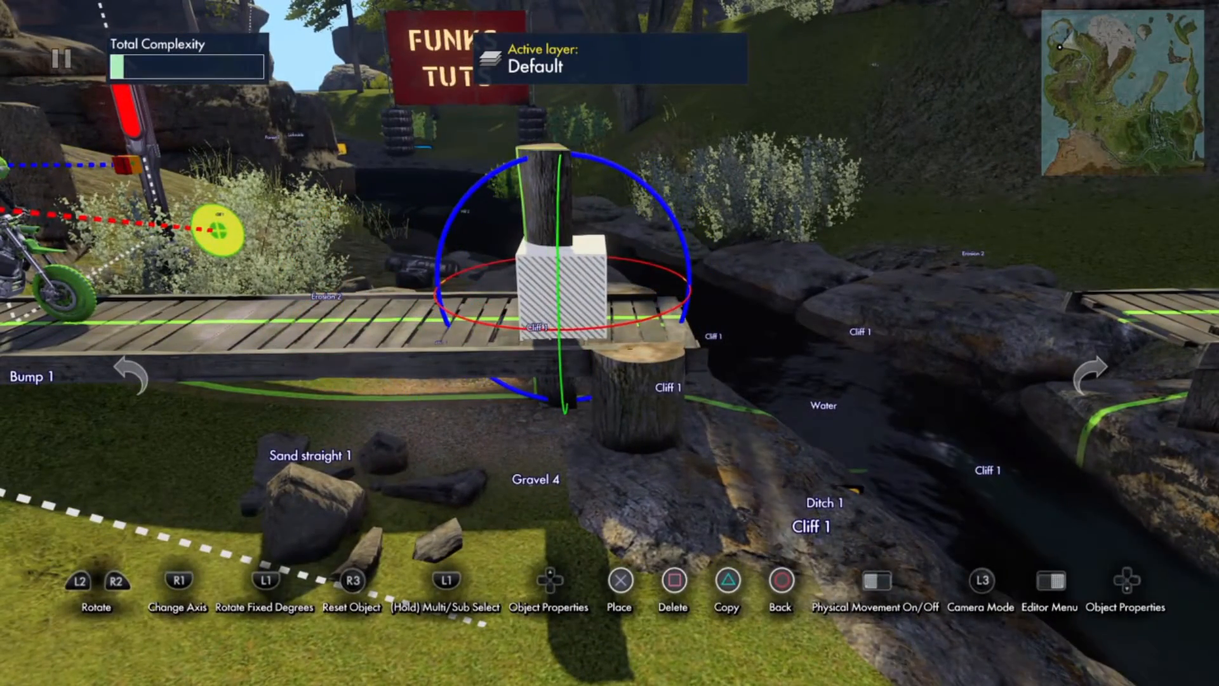
pyautogui.click(562, 289)
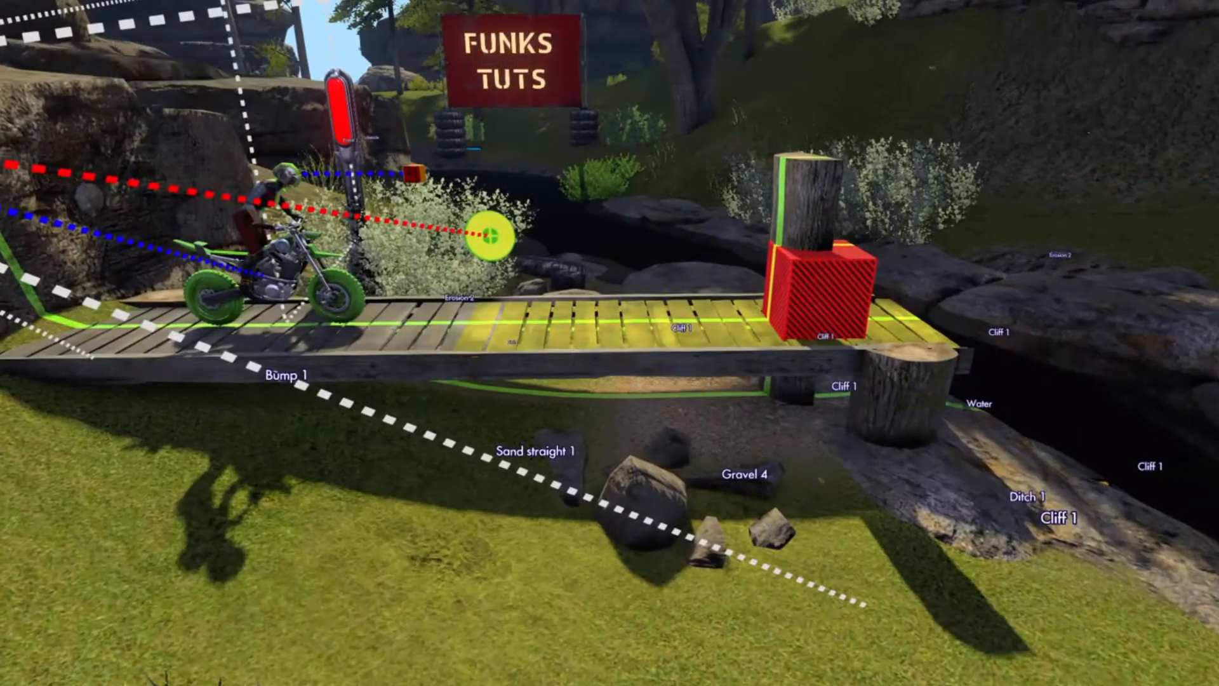
# Test-ride into the upright log and Fail area to check the custom crash, and resume editing
pyautogui.press('Escape')
pyautogui.press('Return')
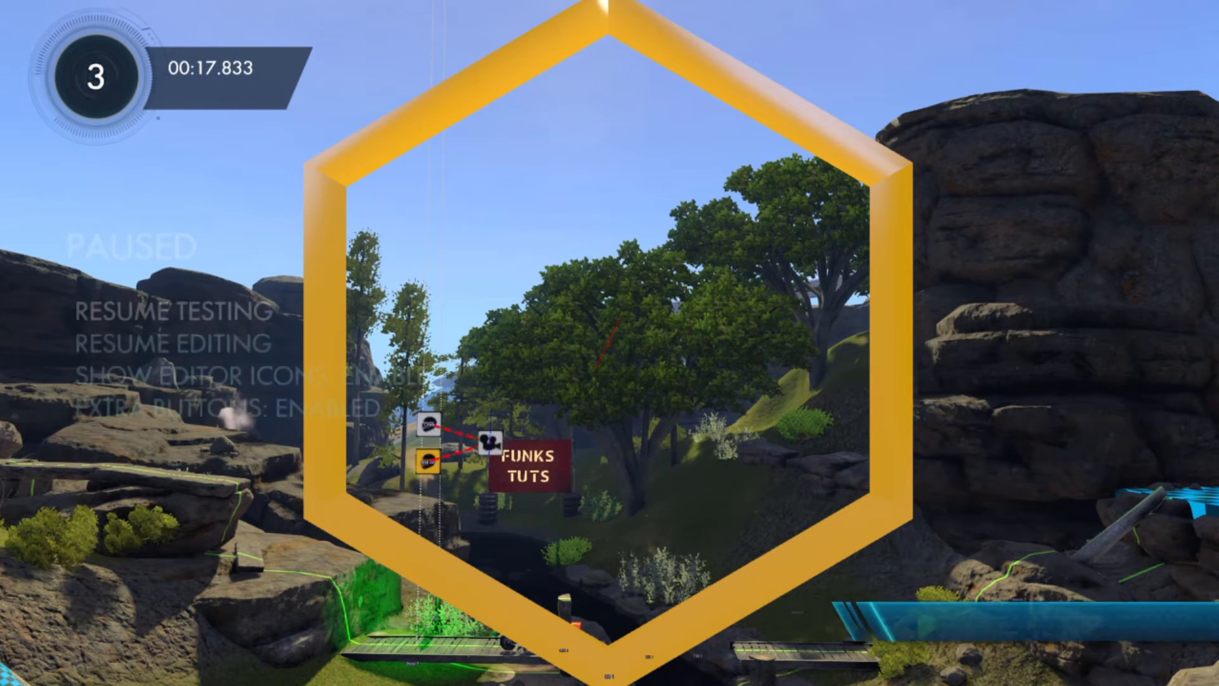
pyautogui.press('Return')
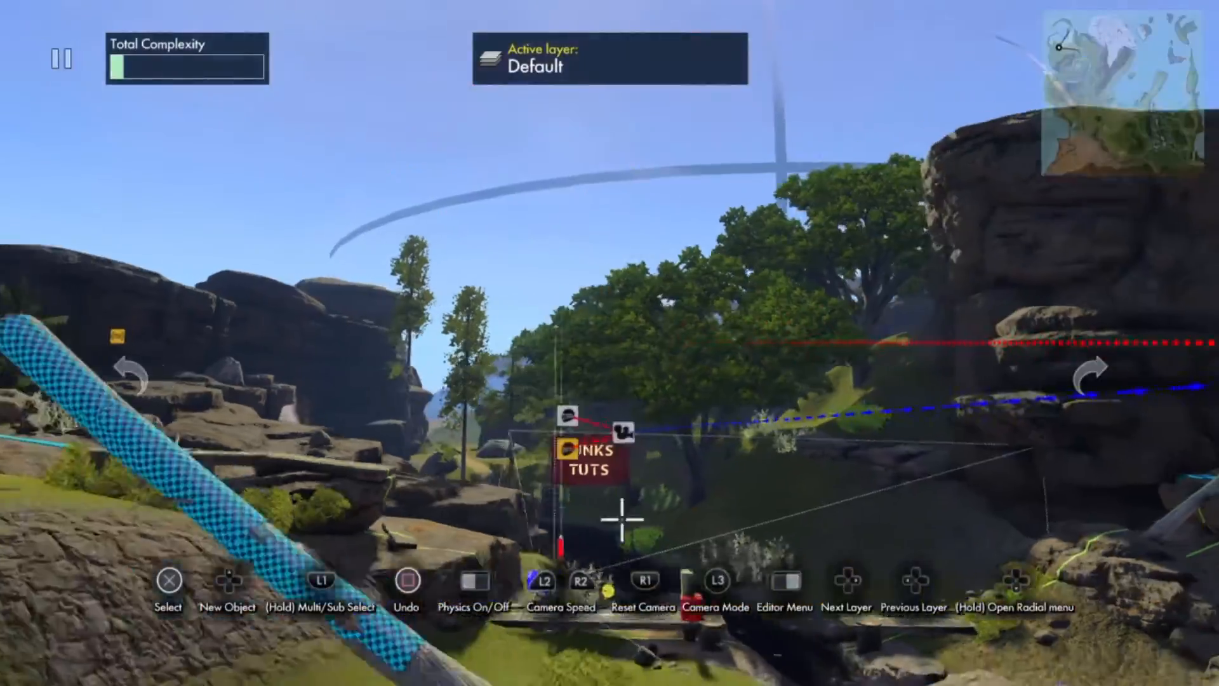